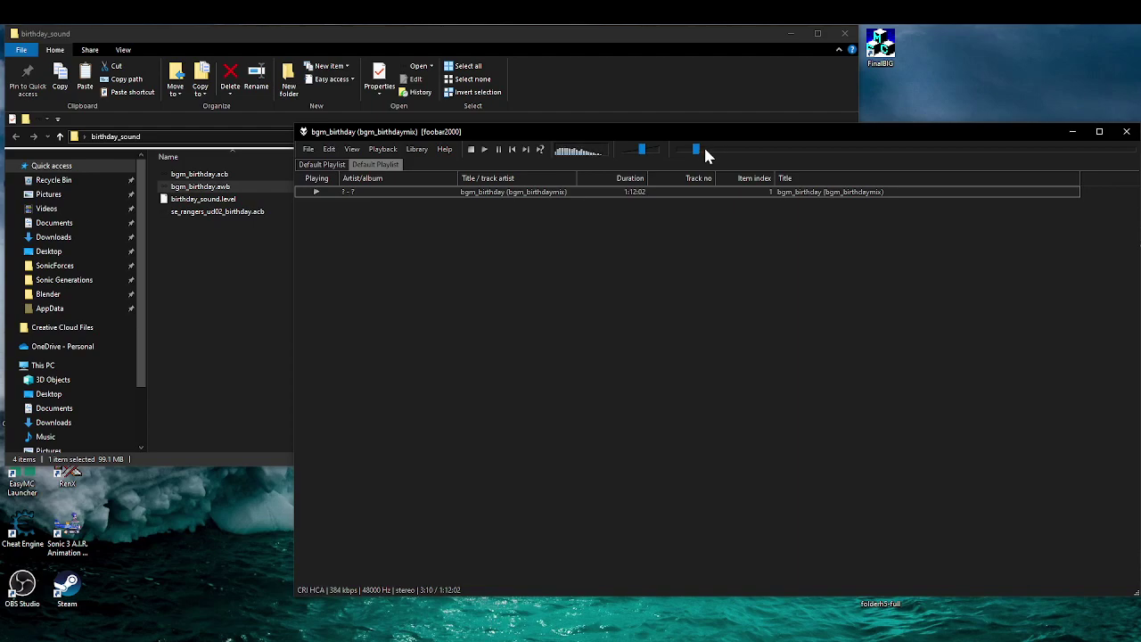
Listen to several points of the bgm_birthday track in foobar2000 by skipping forward and back through it.
{"action": "left_click", "coordinate": [705, 149]}
{"action": "left_click", "coordinate": [737, 150]}
{"action": "left_click", "coordinate": [809, 149]}
{"action": "left_click_drag", "start_coordinate": [802, 150], "coordinate": [790, 155]}
{"action": "left_click", "coordinate": [766, 150]}
{"action": "left_click", "coordinate": [763, 151]}
Minimize the player, extract bgm_birthday.acb with AcbEditor.exe, and open the extracted bgm_birthday folder.
{"action": "left_click", "coordinate": [1071, 131]}
{"action": "left_click", "coordinate": [1005, 346]}
{"action": "left_click_drag", "start_coordinate": [209, 187], "coordinate": [534, 294]}
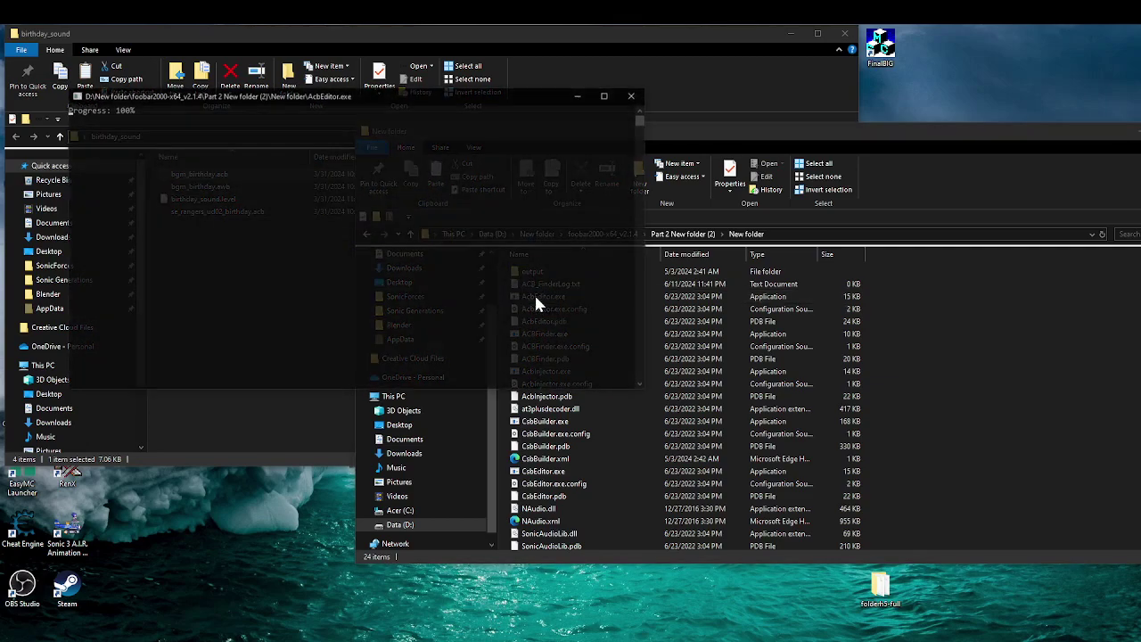
{"action": "double_click", "coordinate": [185, 175]}
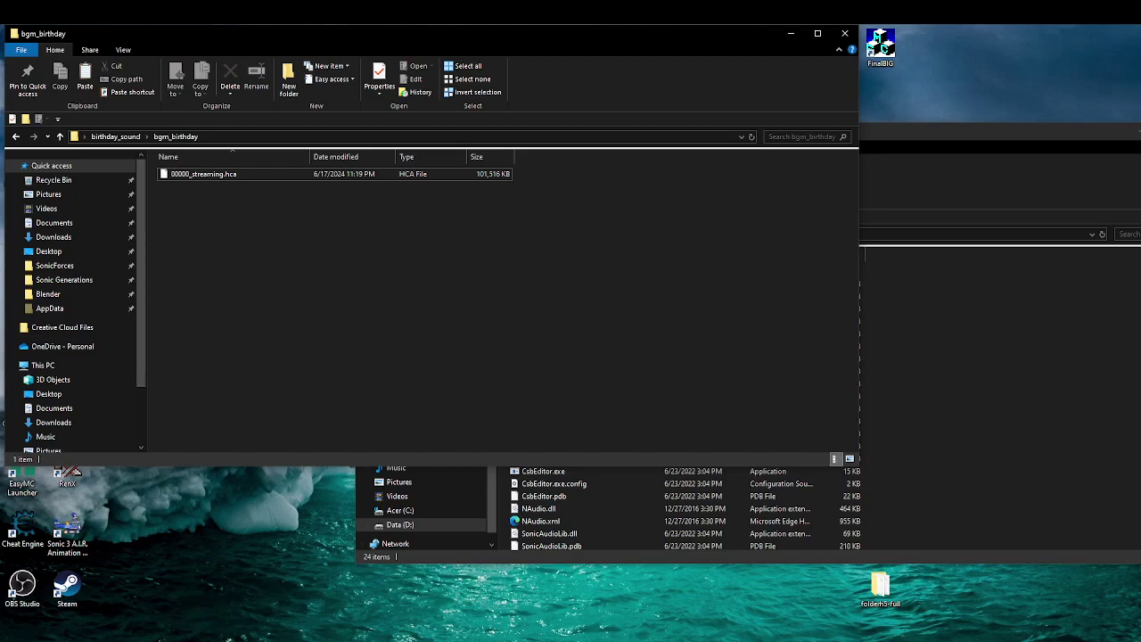
Play the extracted 00000_streaming.hca in foobar2000 and skip through several points of it.
{"action": "double_click", "coordinate": [203, 174]}
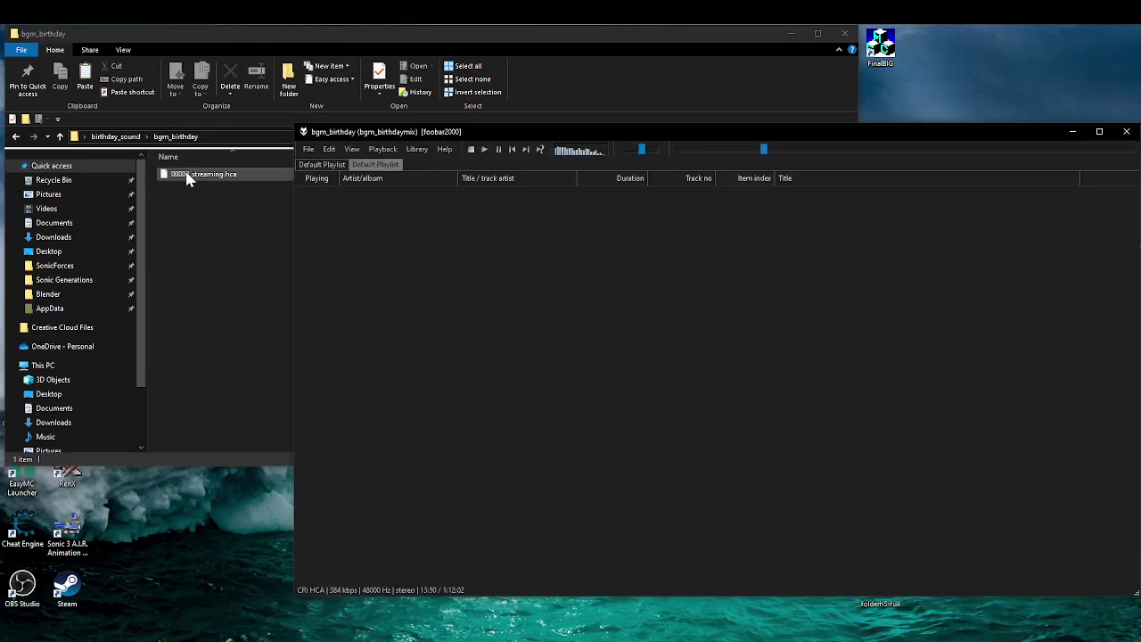
{"action": "left_click_drag", "start_coordinate": [187, 177], "coordinate": [416, 260]}
{"action": "double_click", "coordinate": [536, 196]}
{"action": "left_click", "coordinate": [725, 149]}
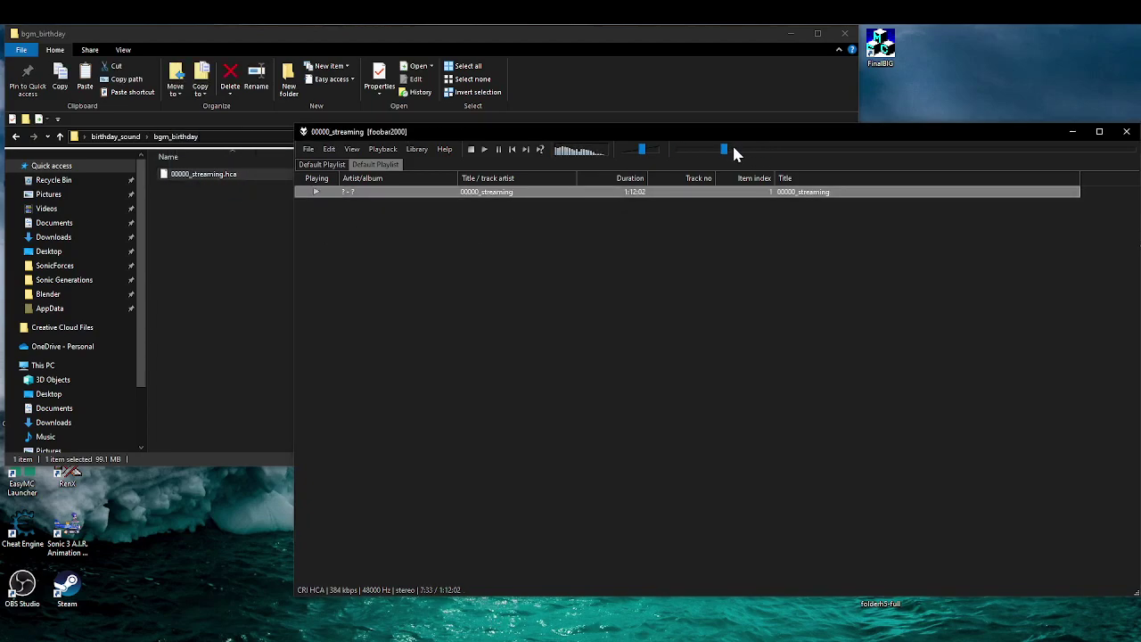
{"action": "left_click_drag", "start_coordinate": [734, 150], "coordinate": [744, 149]}
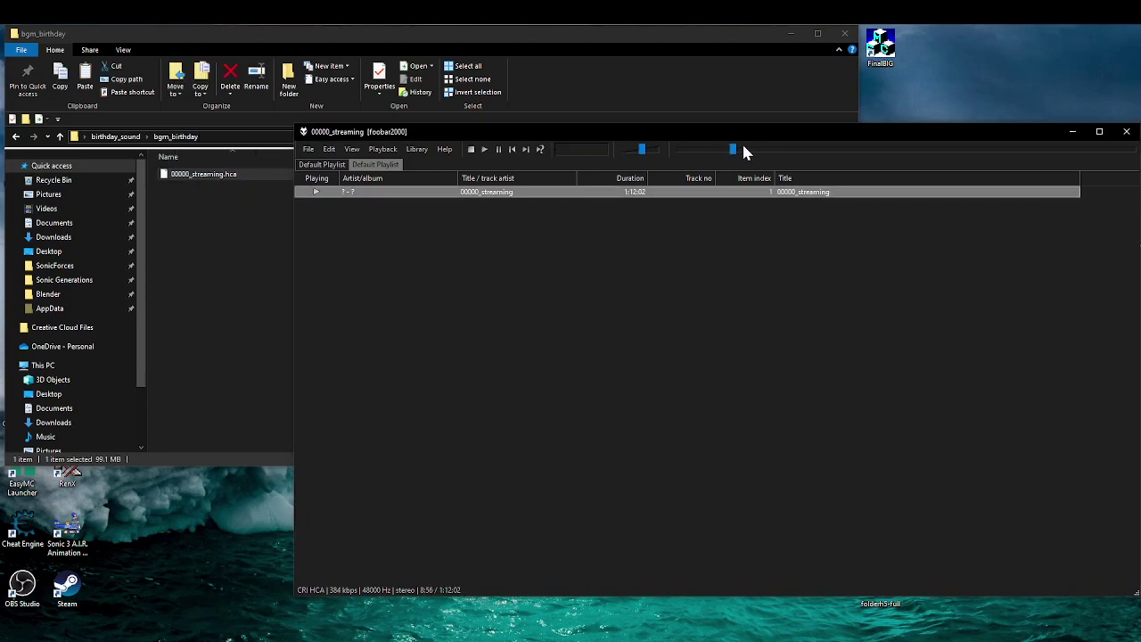
{"action": "left_click", "coordinate": [746, 149]}
{"action": "left_click", "coordinate": [754, 149]}
{"action": "left_click", "coordinate": [752, 150]}
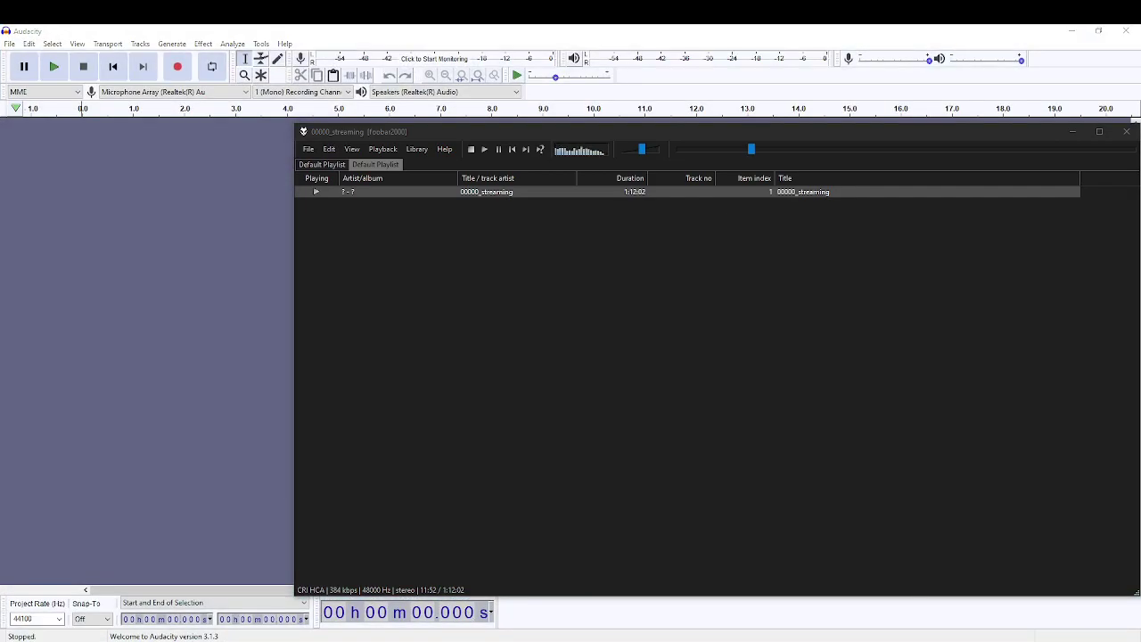
Switch to Audacity with the player minimized, and clear the recent files list.
{"action": "key", "text": "alt+Tab"}
{"action": "key", "text": "alt+Tab"}
{"action": "left_click", "coordinate": [1073, 132]}
{"action": "left_click", "coordinate": [29, 44]}
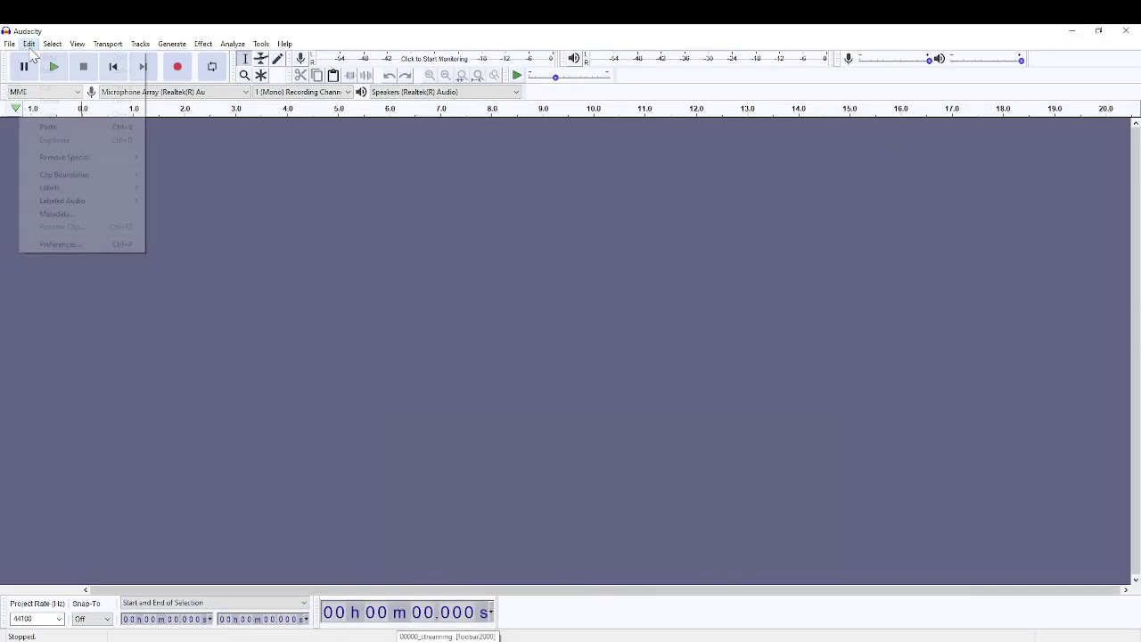
{"action": "mouse_move", "coordinate": [8, 43]}
{"action": "mouse_move", "coordinate": [44, 85]}
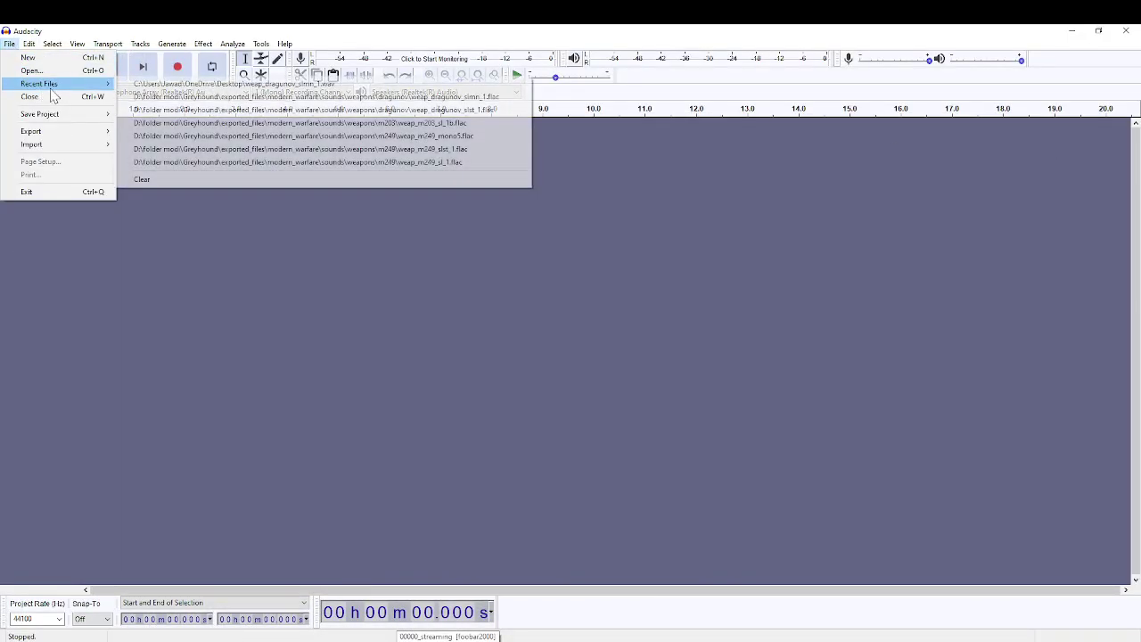
{"action": "left_click", "coordinate": [189, 179]}
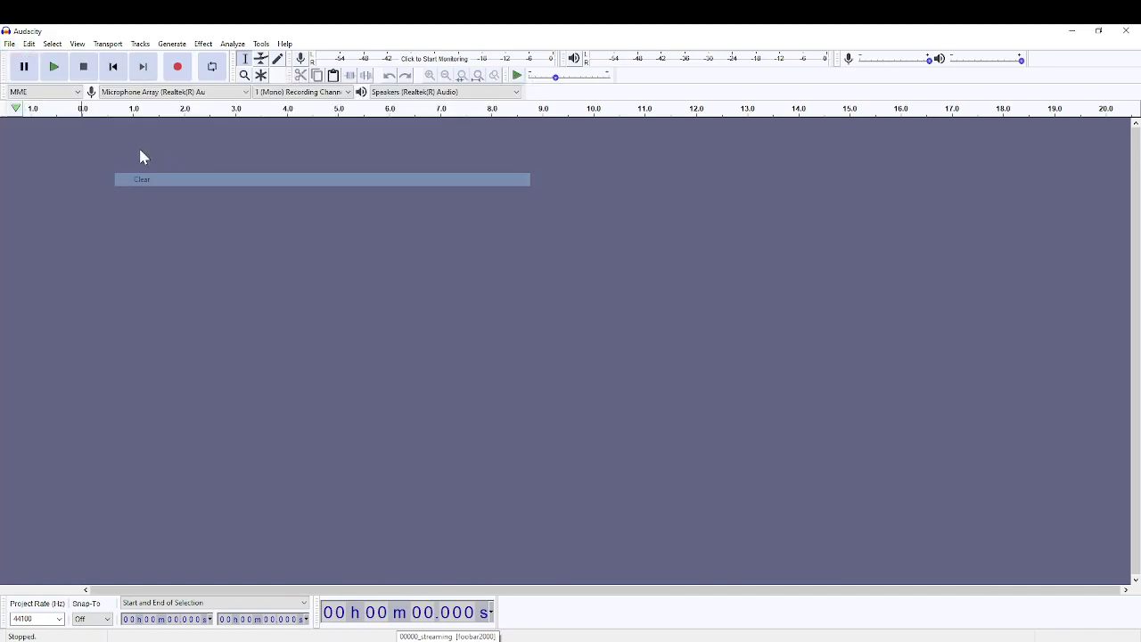
Open hz_af_caves_controlroom_LR_1 from the Call of Duty Modern Warfare 2 music folder and briefly play it.
{"action": "left_click", "coordinate": [29, 44]}
{"action": "mouse_move", "coordinate": [9, 44]}
{"action": "left_click", "coordinate": [48, 71]}
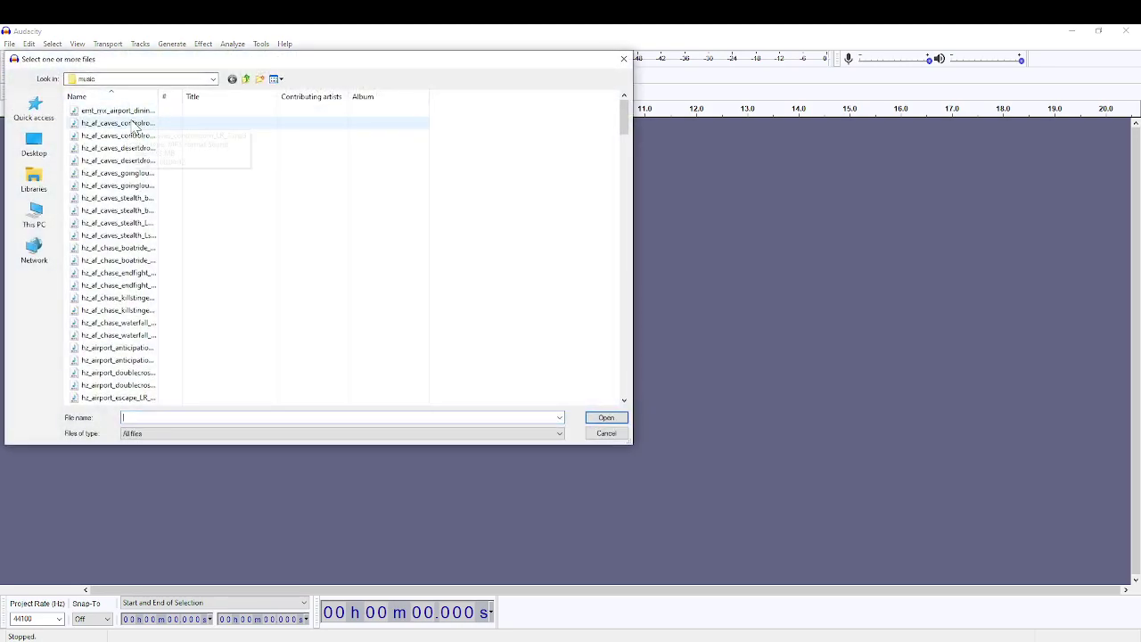
{"action": "scroll", "coordinate": [129, 141], "scroll_direction": "down", "scroll_amount": 2}
{"action": "scroll", "coordinate": [129, 143], "scroll_direction": "down", "scroll_amount": 20}
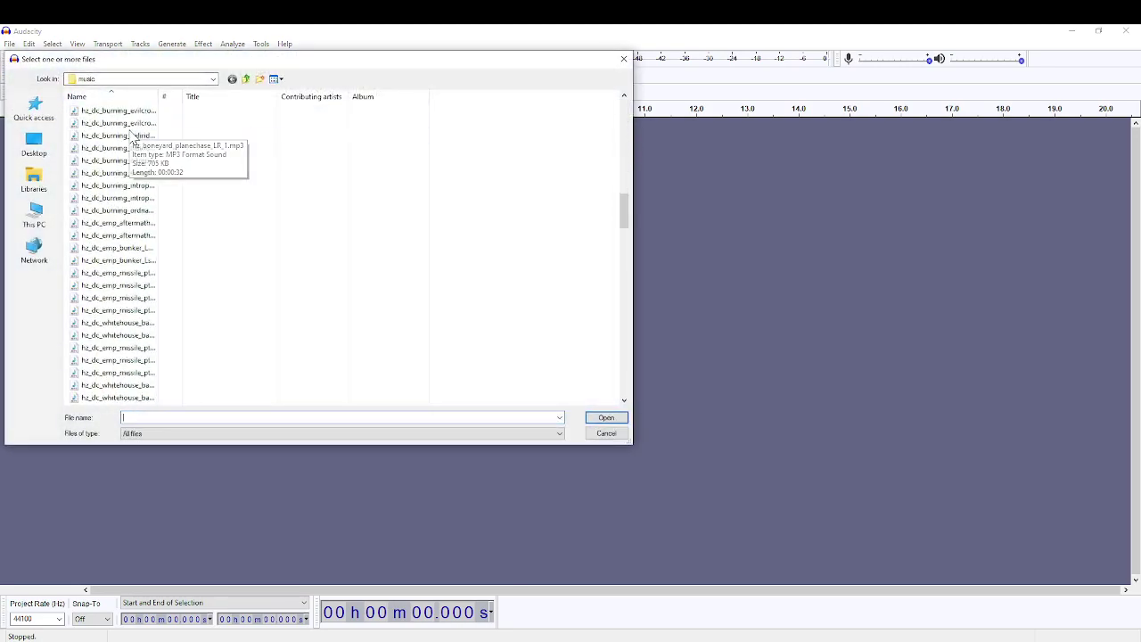
{"action": "scroll", "coordinate": [208, 295], "scroll_direction": "down", "scroll_amount": 15}
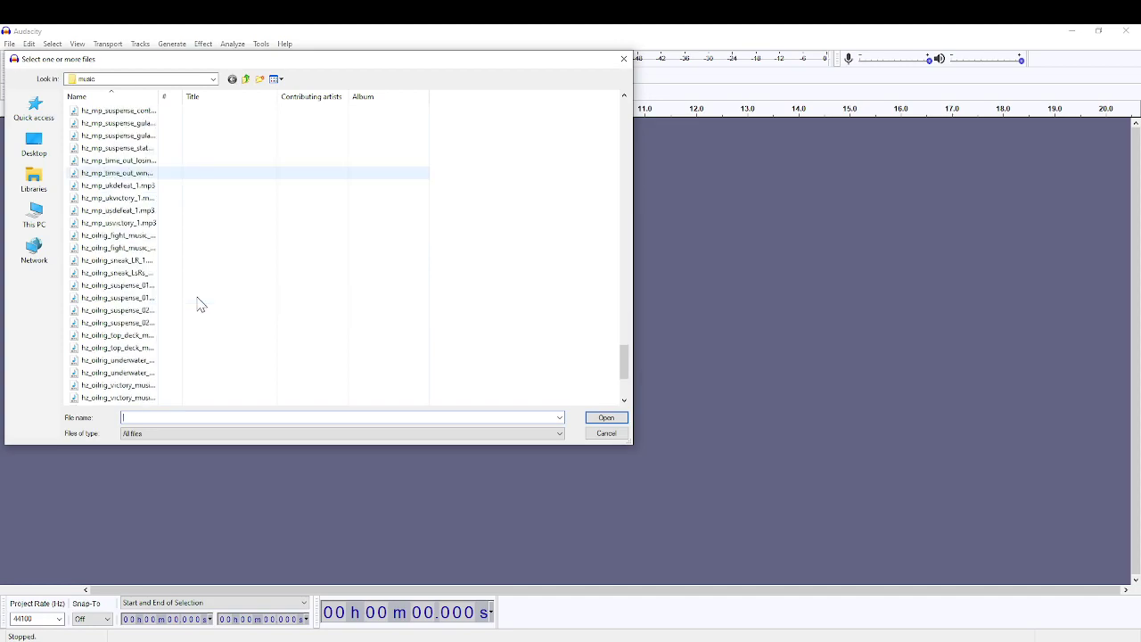
{"action": "scroll", "coordinate": [134, 316], "scroll_direction": "up", "scroll_amount": 10}
{"action": "scroll", "coordinate": [147, 312], "scroll_direction": "up", "scroll_amount": 10}
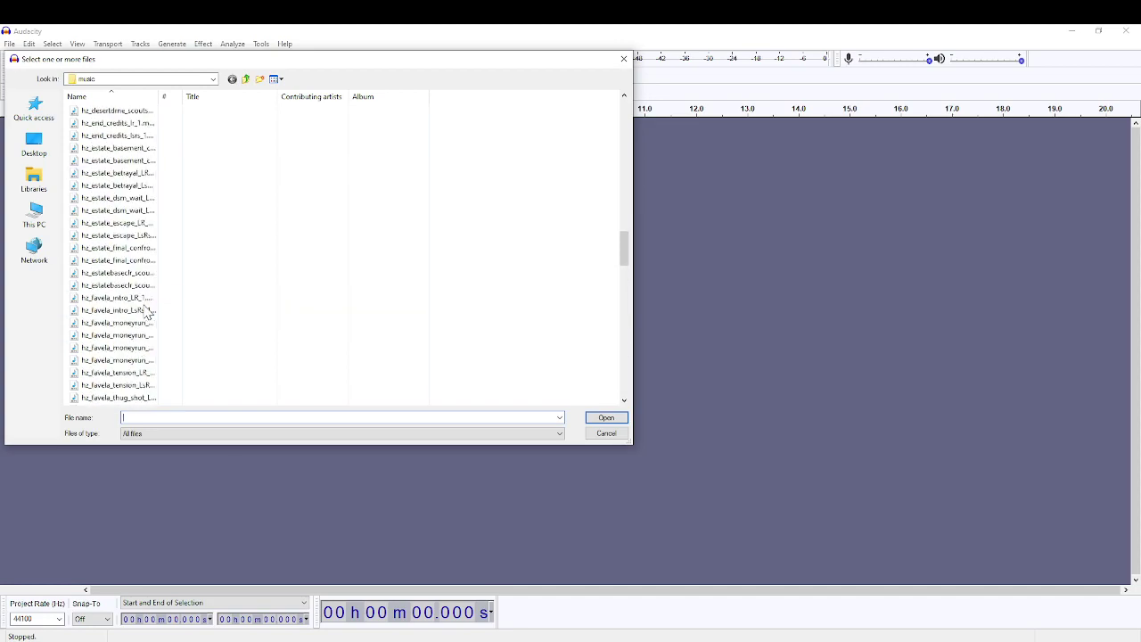
{"action": "scroll", "coordinate": [147, 312], "scroll_direction": "up", "scroll_amount": 10}
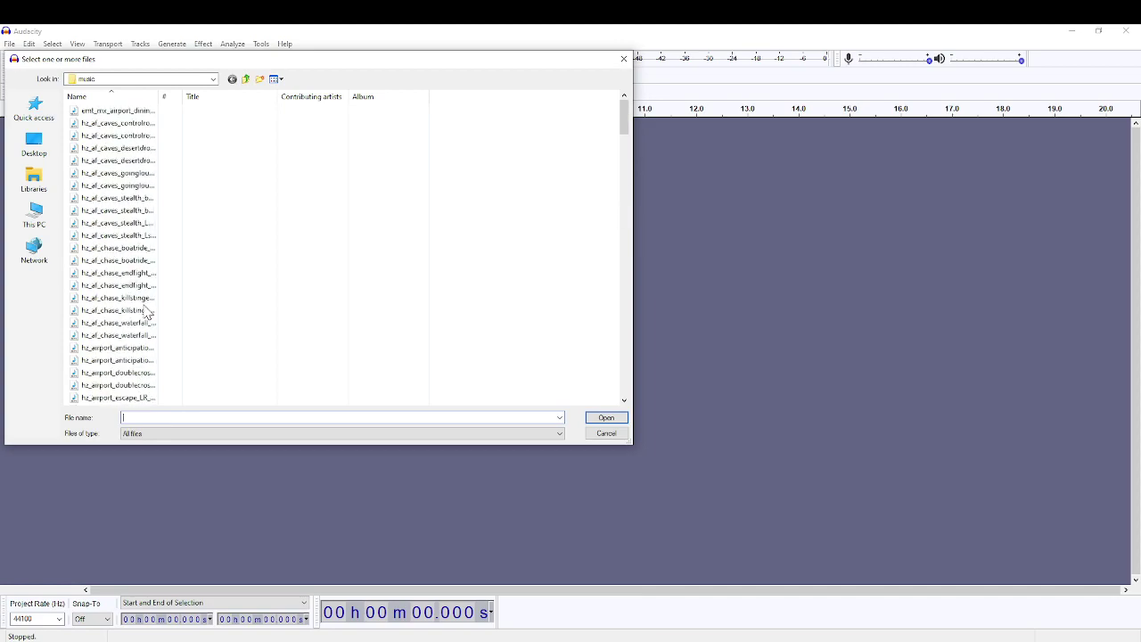
{"action": "left_click", "coordinate": [144, 83]}
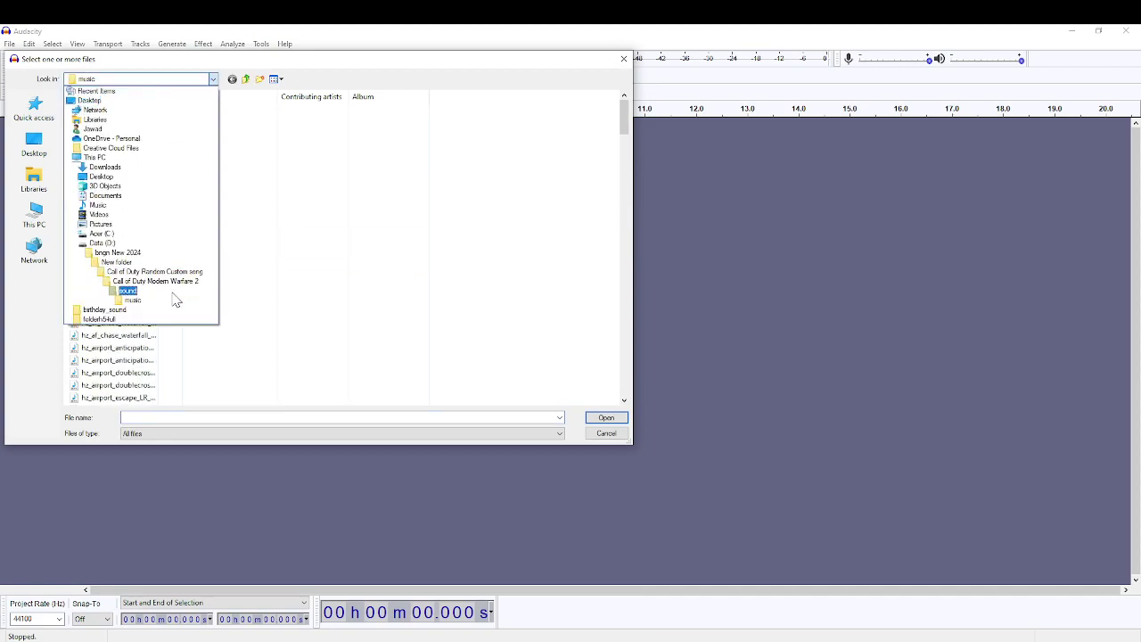
{"action": "left_click", "coordinate": [237, 176]}
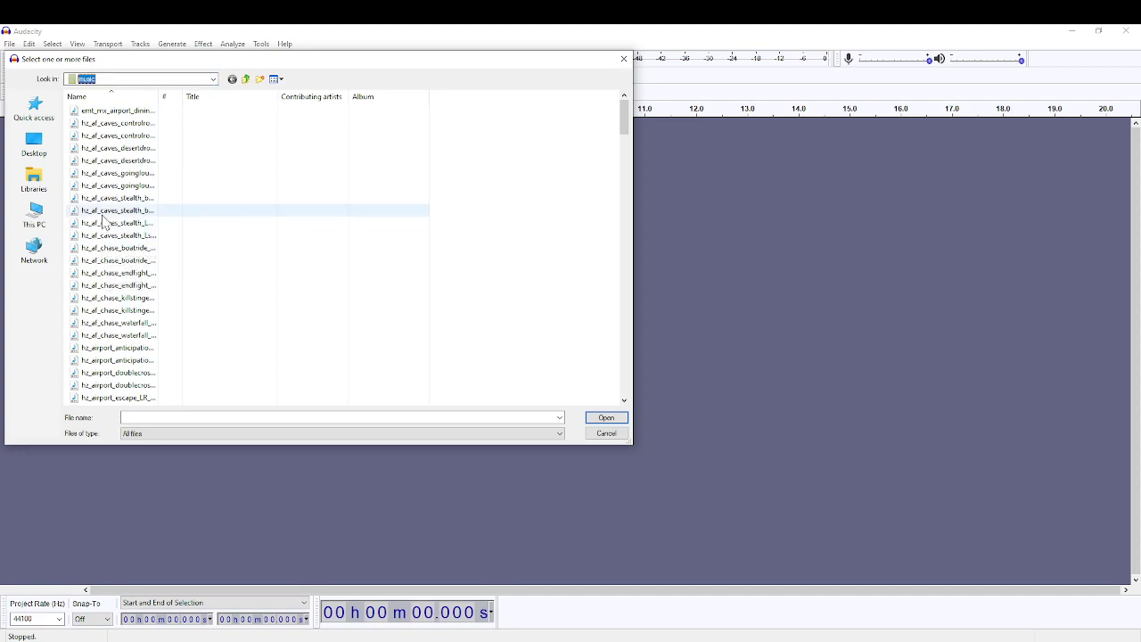
{"action": "double_click", "coordinate": [130, 125]}
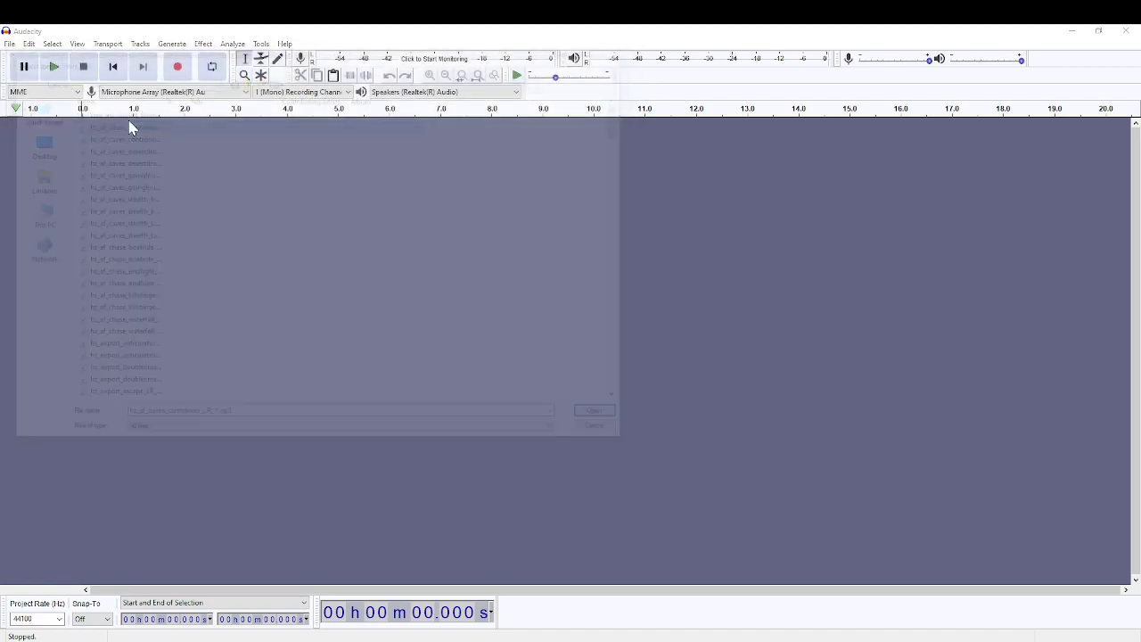
{"action": "key", "text": "space"}
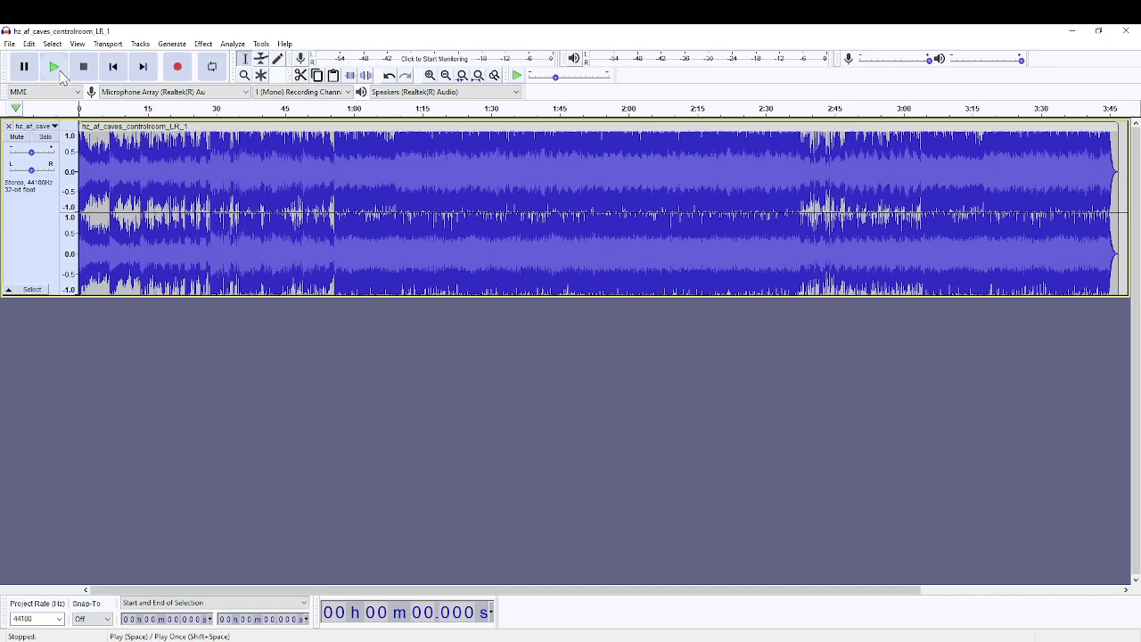
{"action": "key", "text": "p"}
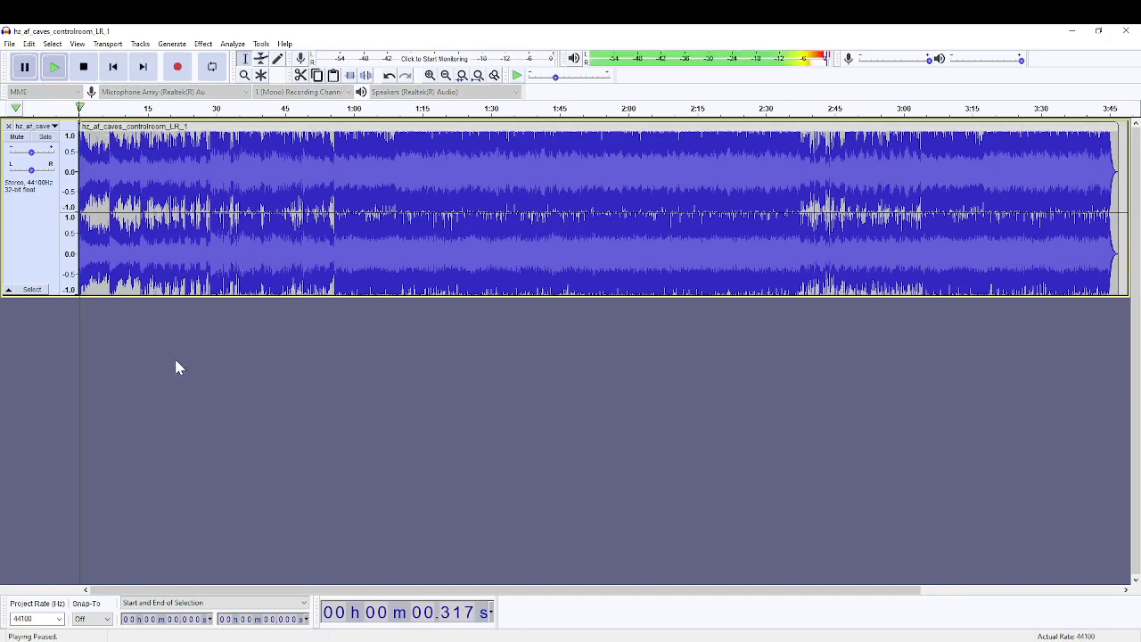
{"action": "left_click", "coordinate": [9, 44]}
{"action": "mouse_move", "coordinate": [31, 85]}
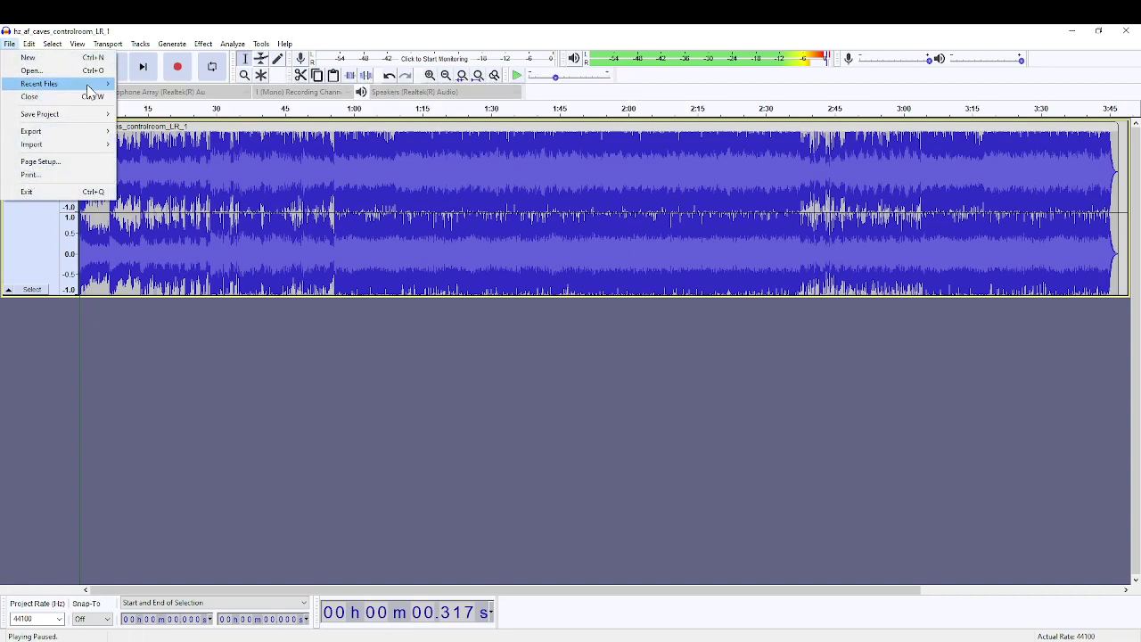
{"action": "key", "text": "Escape"}
{"action": "key", "text": "Escape"}
{"action": "left_click", "coordinate": [28, 44]}
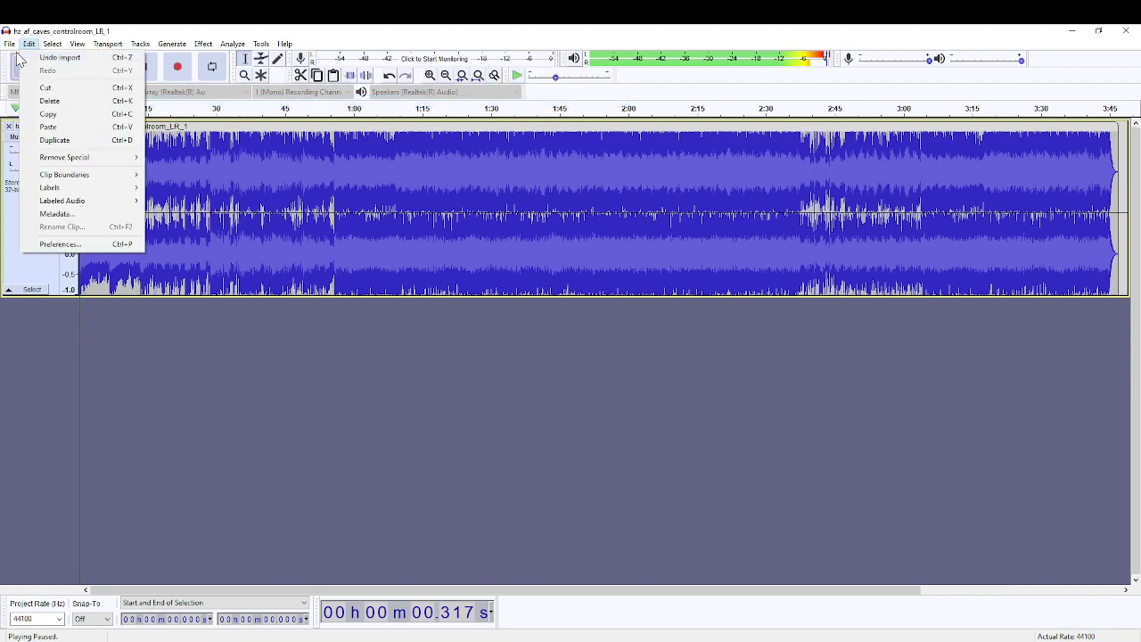
{"action": "left_click", "coordinate": [31, 69]}
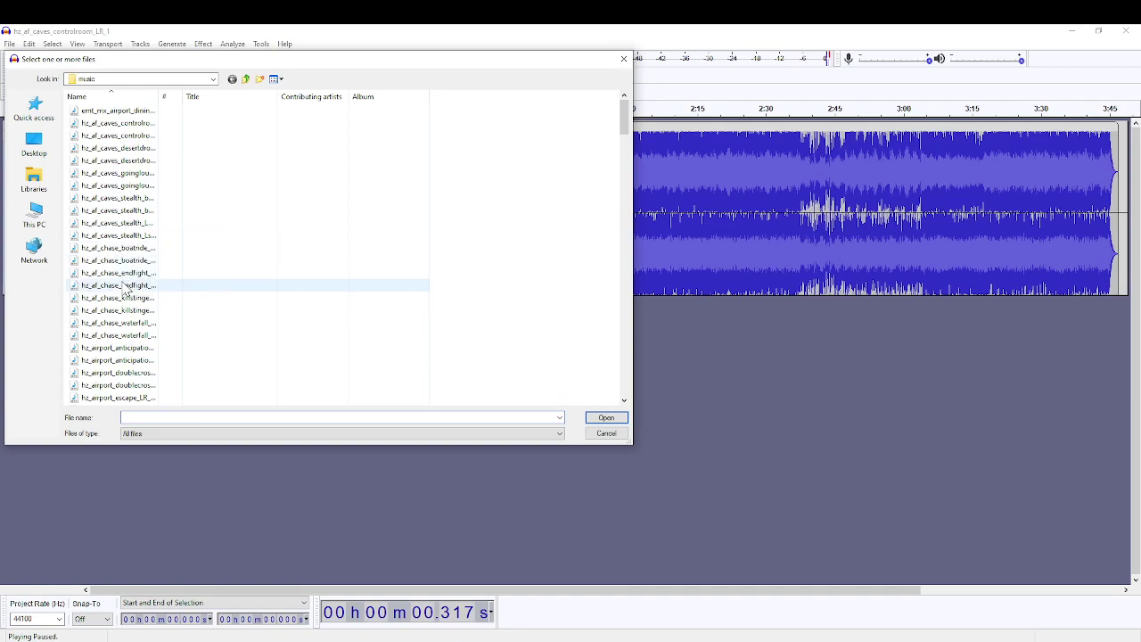
{"action": "left_click", "coordinate": [212, 79]}
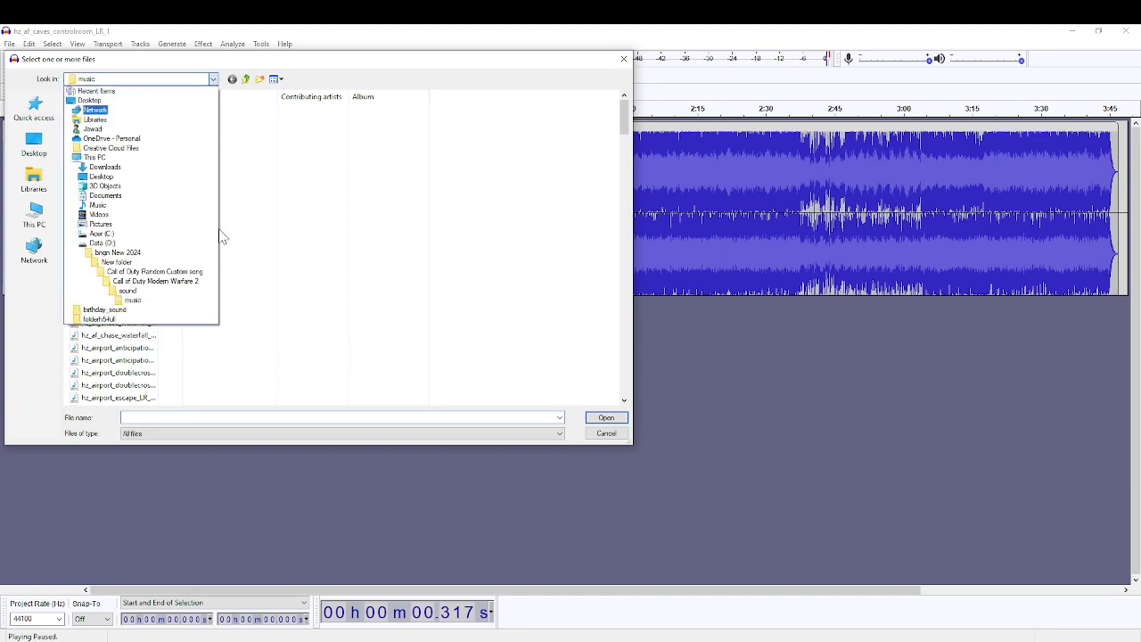
{"action": "left_click", "coordinate": [177, 285]}
{"action": "double_click", "coordinate": [88, 110]}
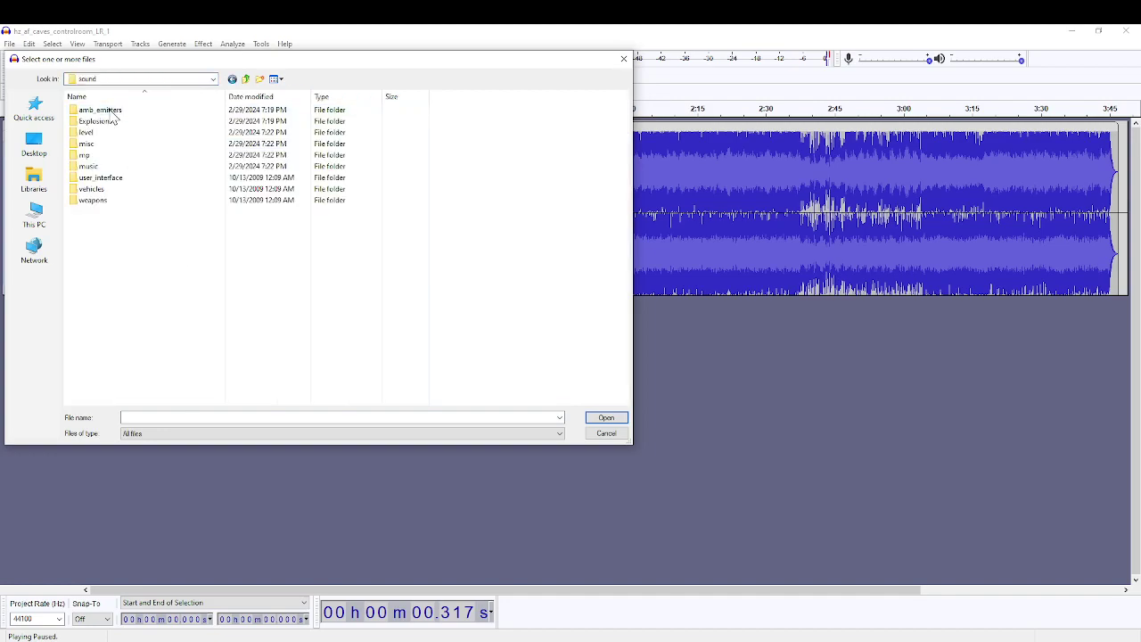
{"action": "left_click", "coordinate": [212, 79]}
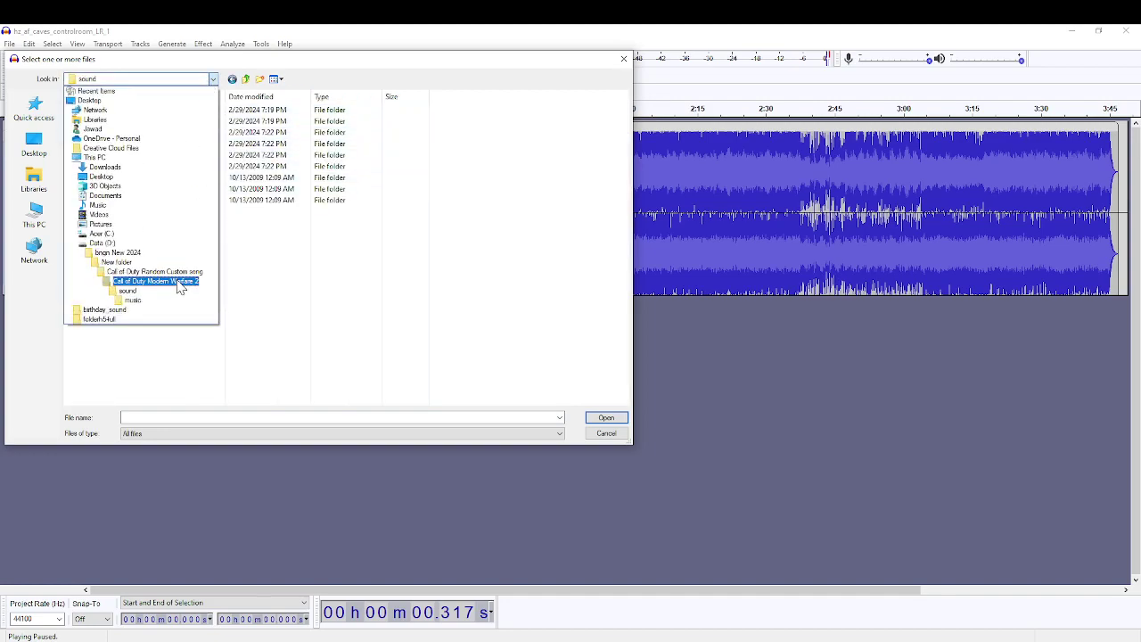
{"action": "left_click", "coordinate": [181, 282]}
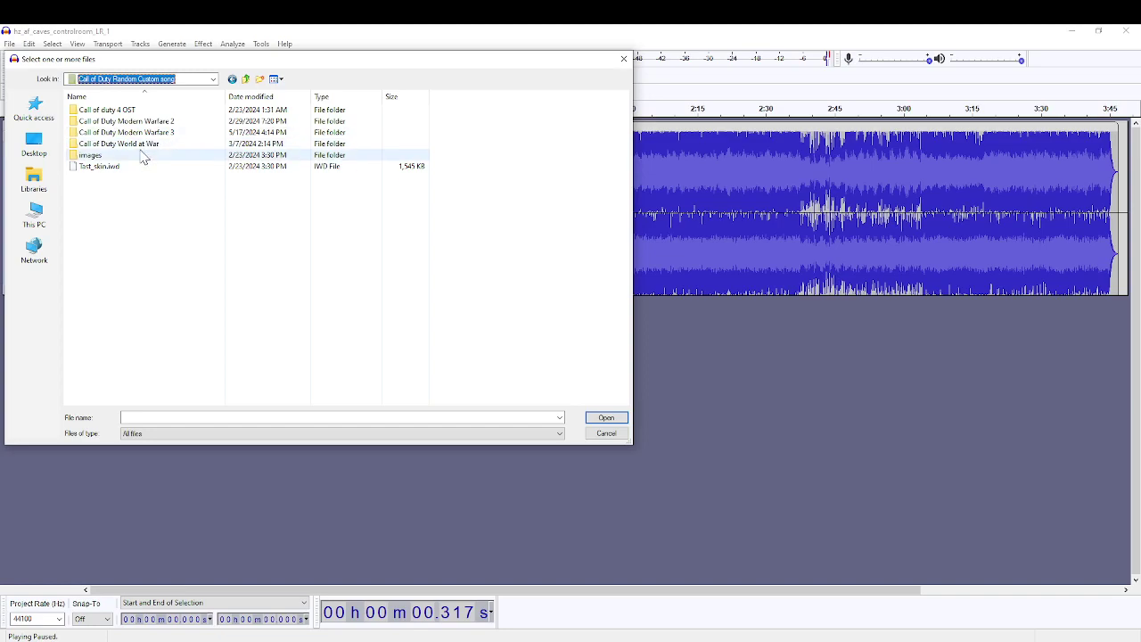
{"action": "left_click", "coordinate": [150, 114]}
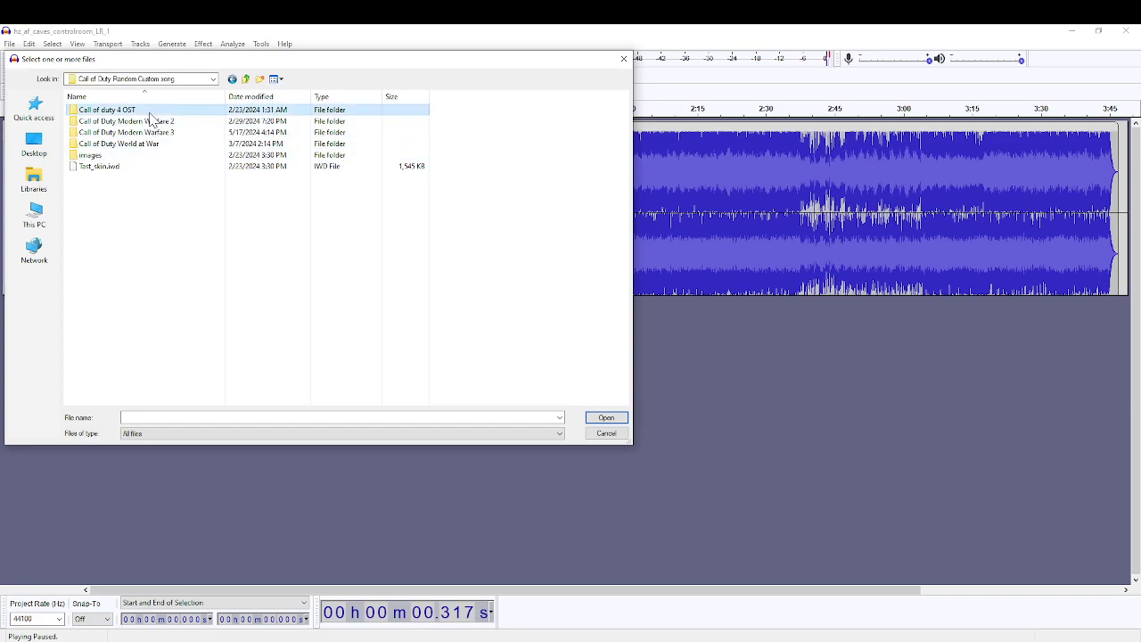
{"action": "double_click", "coordinate": [150, 114]}
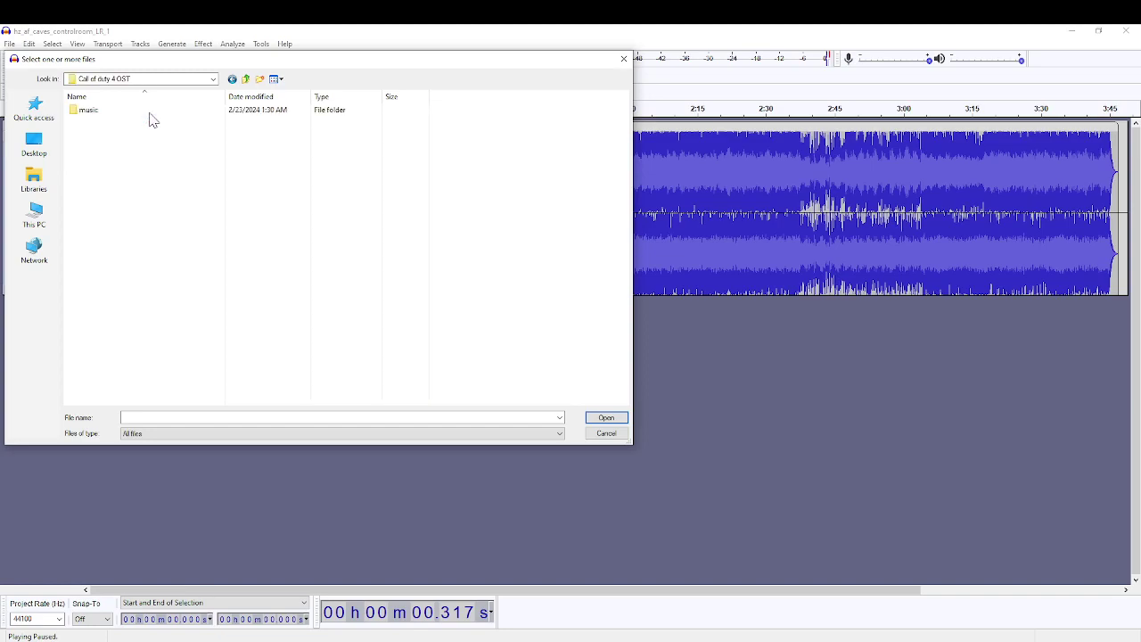
{"action": "double_click", "coordinate": [143, 112]}
{"action": "scroll", "coordinate": [160, 232], "scroll_direction": "down", "scroll_amount": 19}
{"action": "scroll", "coordinate": [163, 236], "scroll_direction": "up", "scroll_amount": 18}
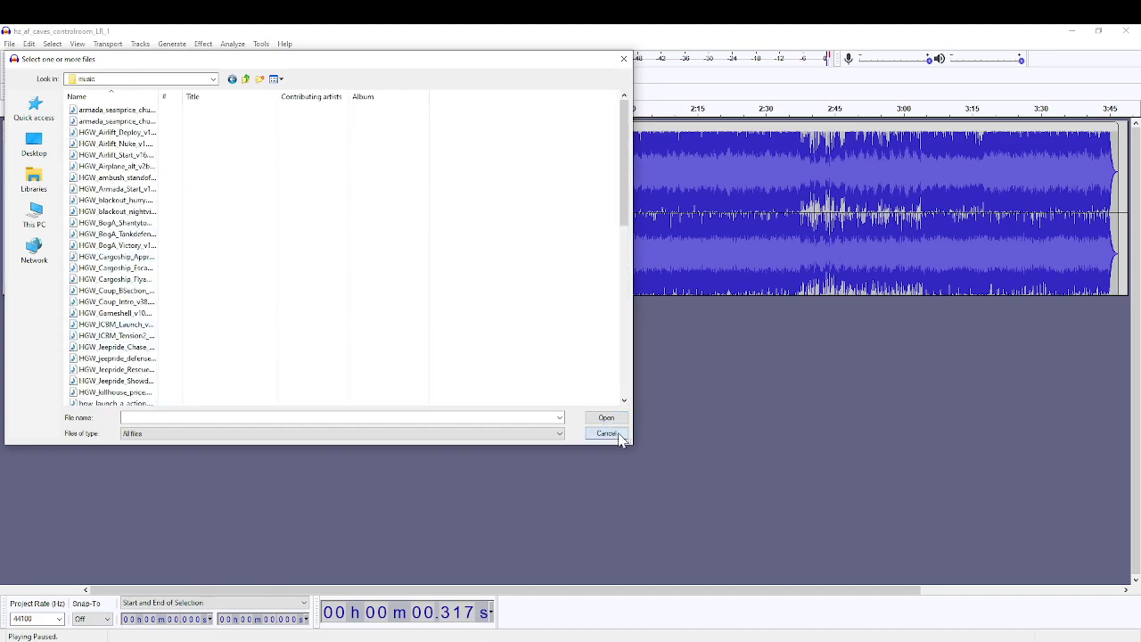
{"action": "left_click", "coordinate": [608, 434]}
Undo the hz_af_caves_controlroom_LR_1 import and open HGW_Gameshell_v10.mp3 from the Call of duty 4 OST music folder.
{"action": "key", "text": "ctrl+z"}
{"action": "left_click", "coordinate": [11, 43]}
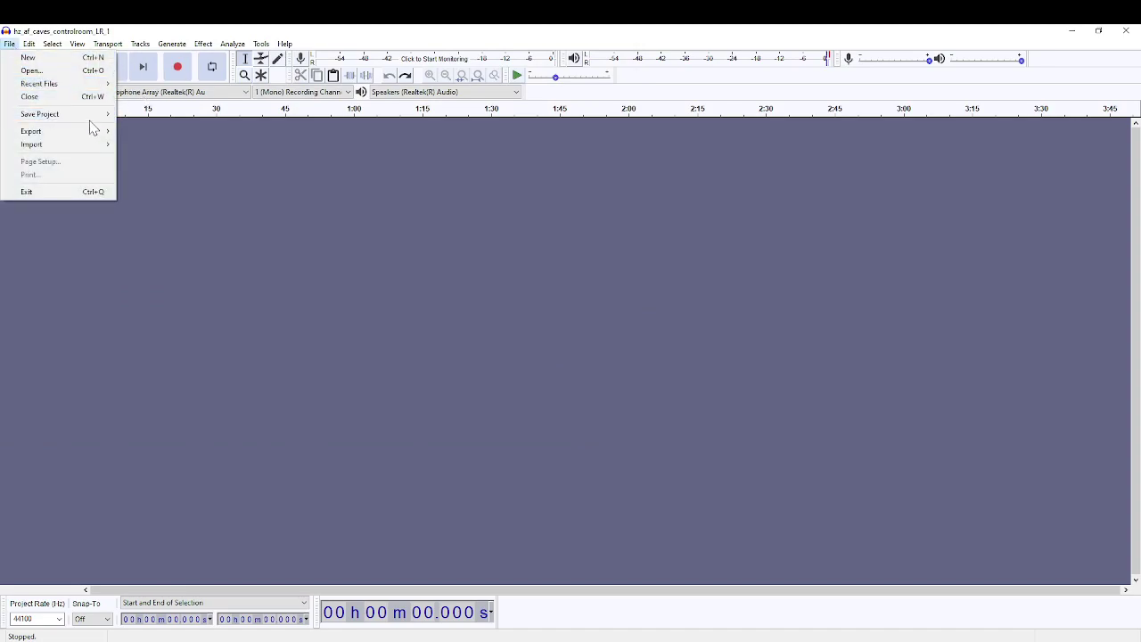
{"action": "left_click", "coordinate": [78, 70]}
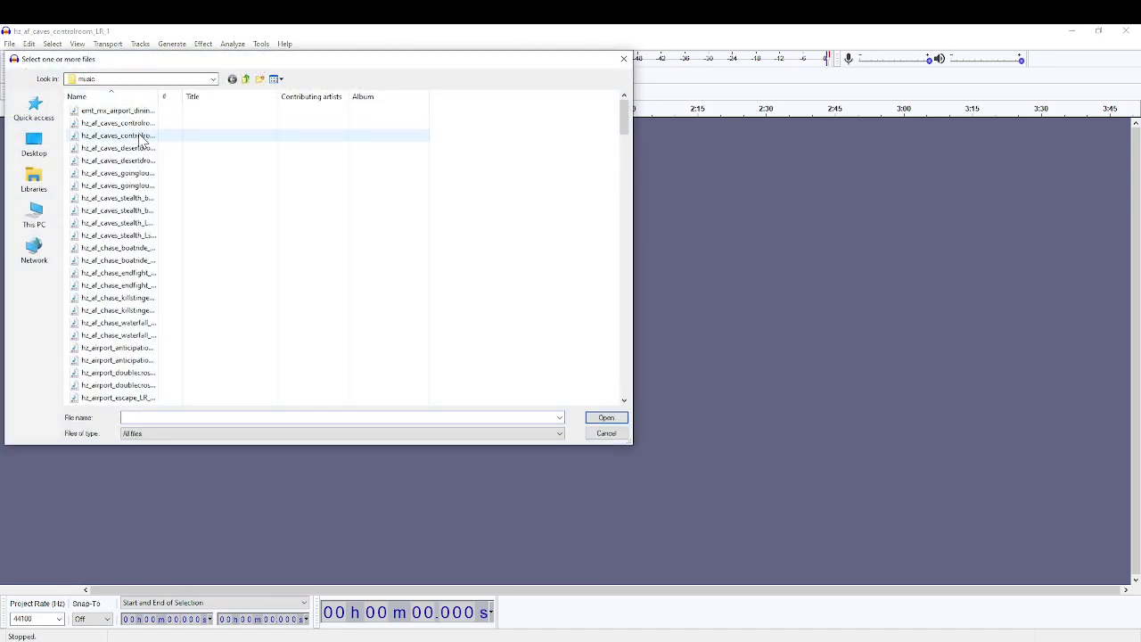
{"action": "left_click", "coordinate": [213, 79]}
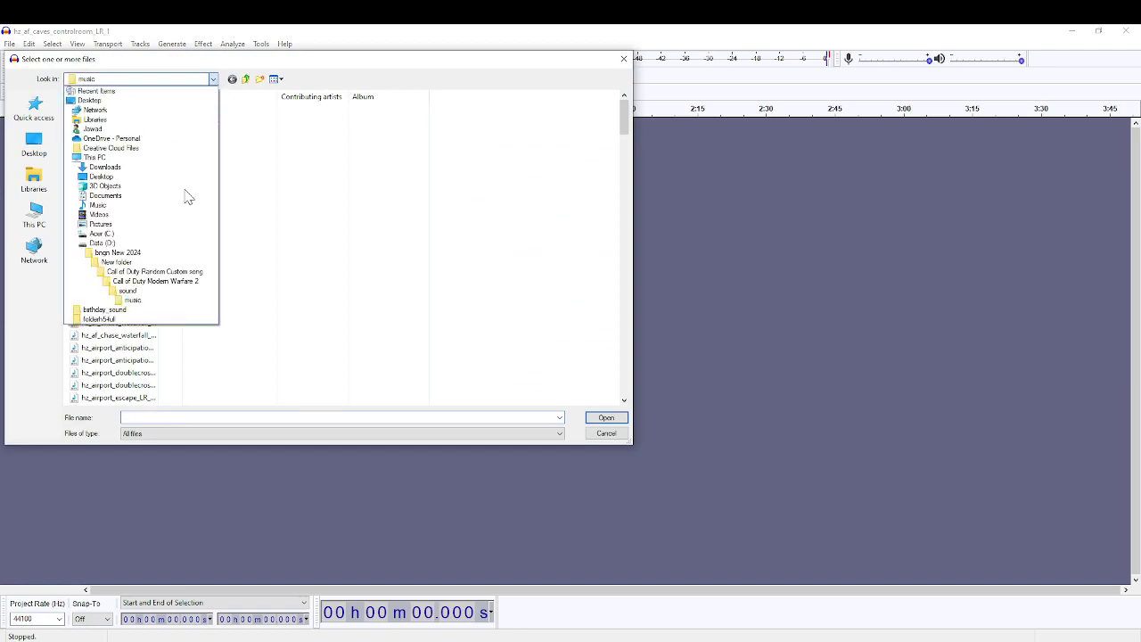
{"action": "left_click", "coordinate": [164, 277]}
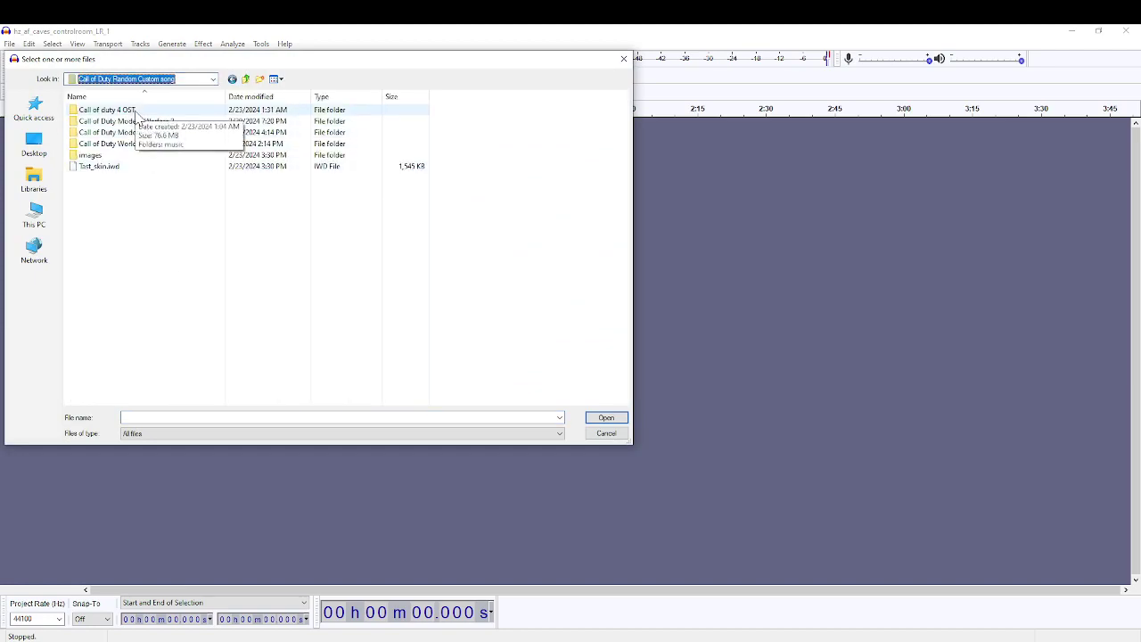
{"action": "double_click", "coordinate": [136, 112]}
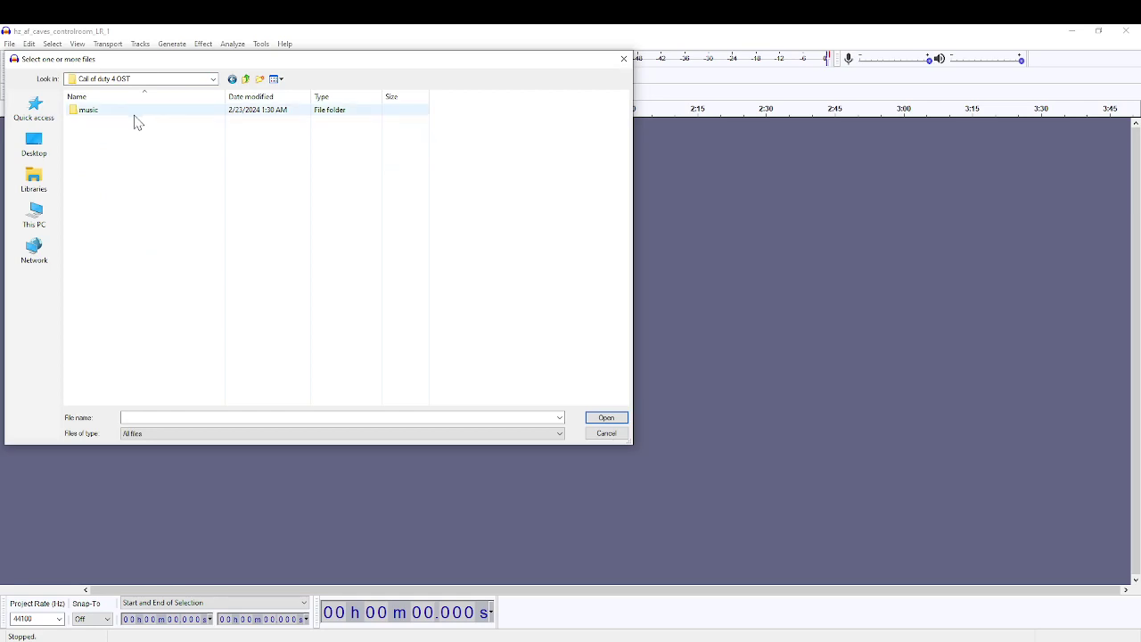
{"action": "double_click", "coordinate": [134, 113]}
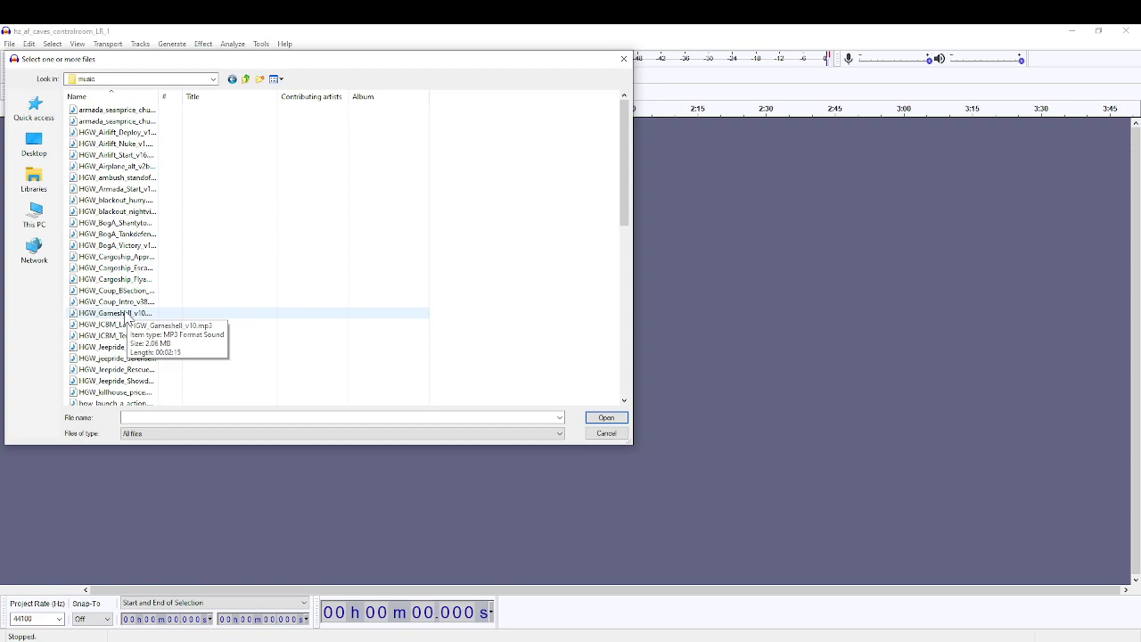
{"action": "double_click", "coordinate": [126, 314]}
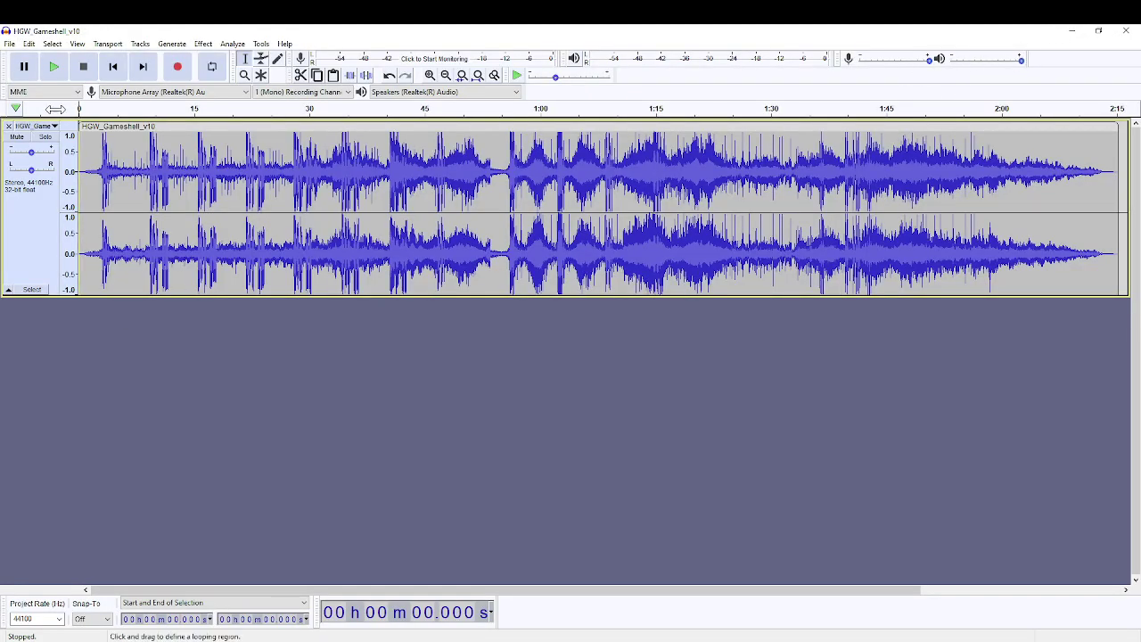
Open mx_dog_fire.wav from the sniper mission music folder inside Call of Duty World at War.
{"action": "left_click", "coordinate": [9, 44]}
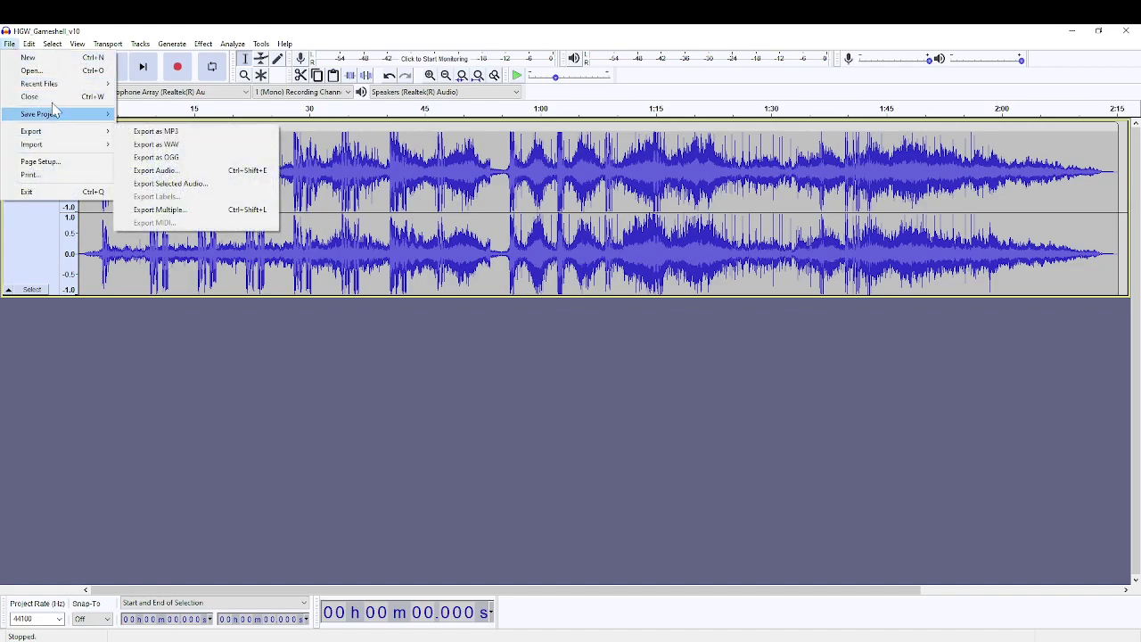
{"action": "mouse_move", "coordinate": [60, 87]}
{"action": "left_click", "coordinate": [32, 71]}
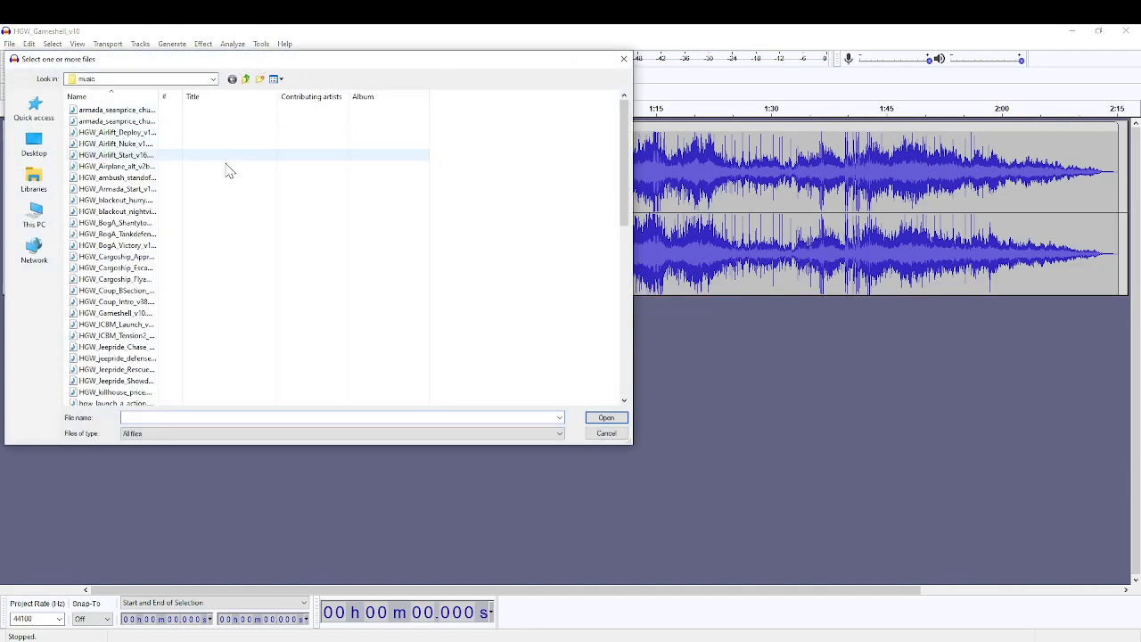
{"action": "left_click", "coordinate": [214, 78]}
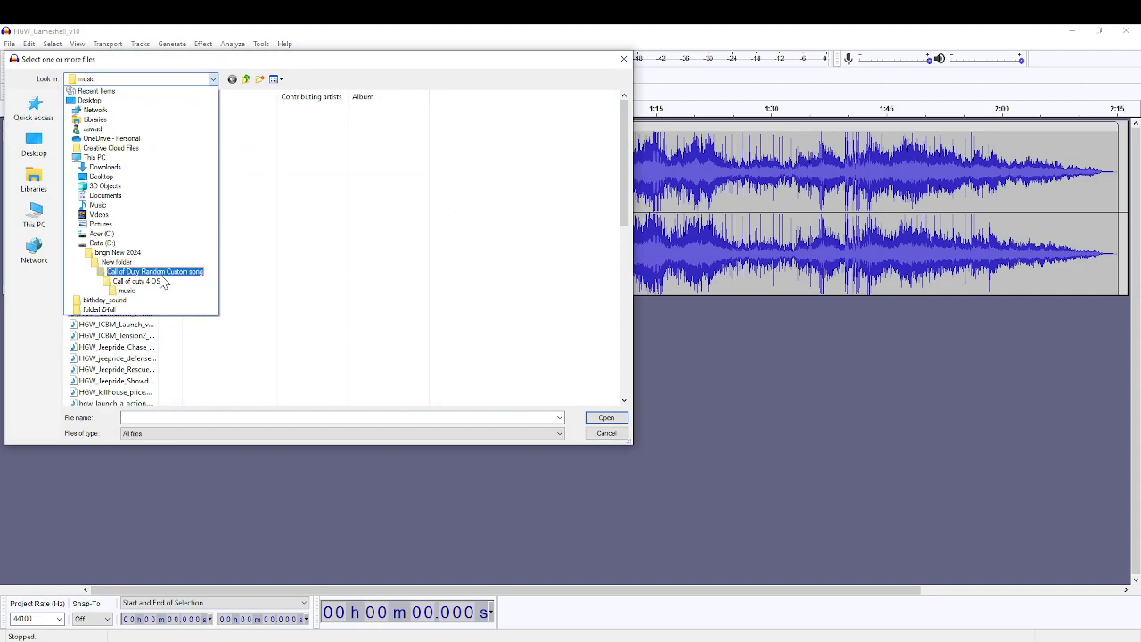
{"action": "left_click", "coordinate": [156, 278]}
{"action": "double_click", "coordinate": [122, 143]}
{"action": "double_click", "coordinate": [120, 111]}
{"action": "double_click", "coordinate": [122, 121]}
{"action": "double_click", "coordinate": [123, 132]}
{"action": "double_click", "coordinate": [120, 122]}
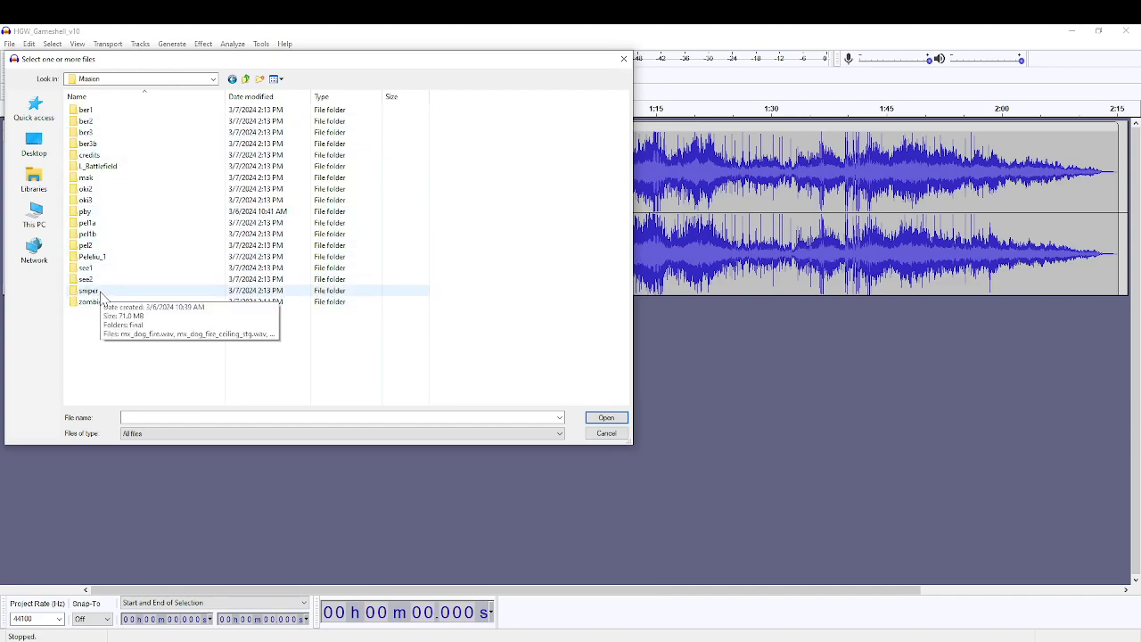
{"action": "double_click", "coordinate": [101, 292]}
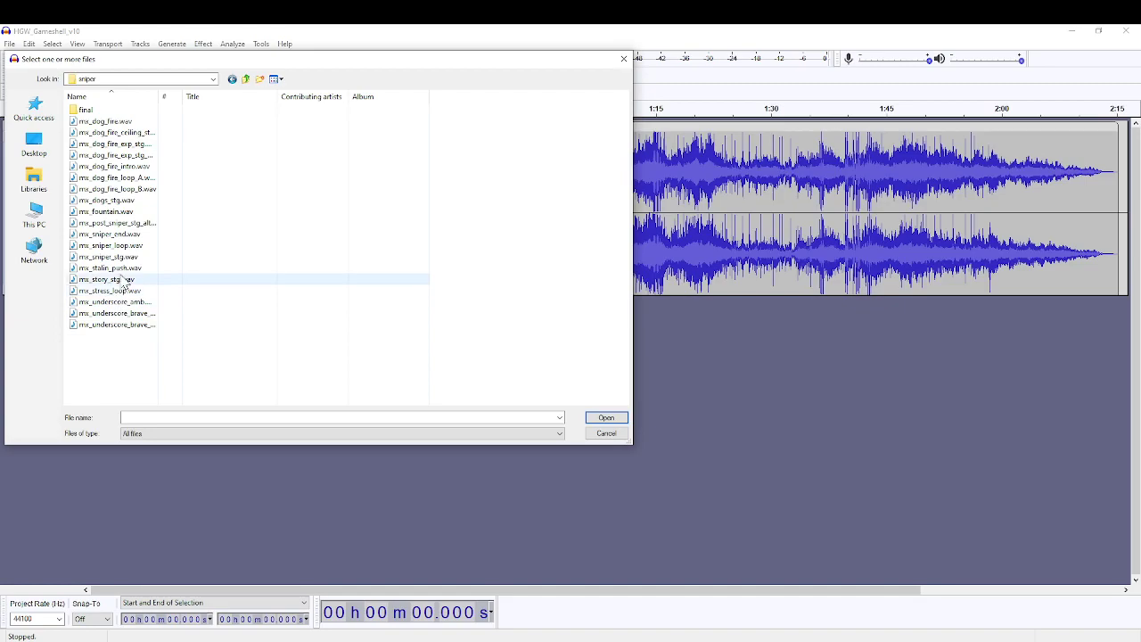
{"action": "double_click", "coordinate": [105, 121]}
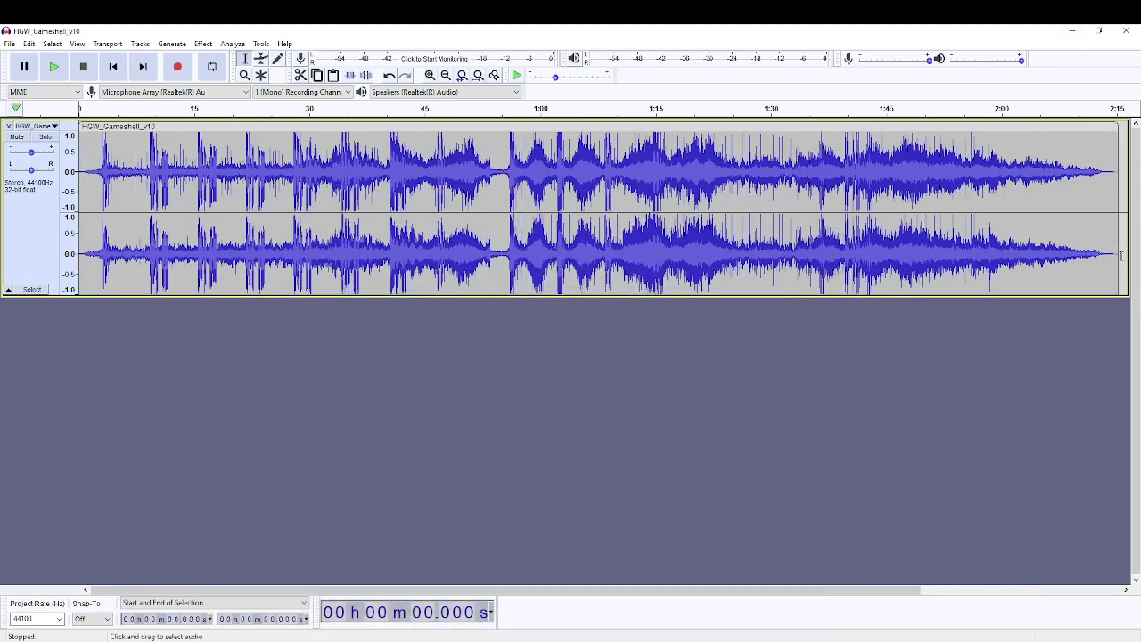
Copy the whole mx_dog_fire clip and paste it at the end of the HGW_Gameshell_v10 track.
{"action": "left_click", "coordinate": [1121, 255]}
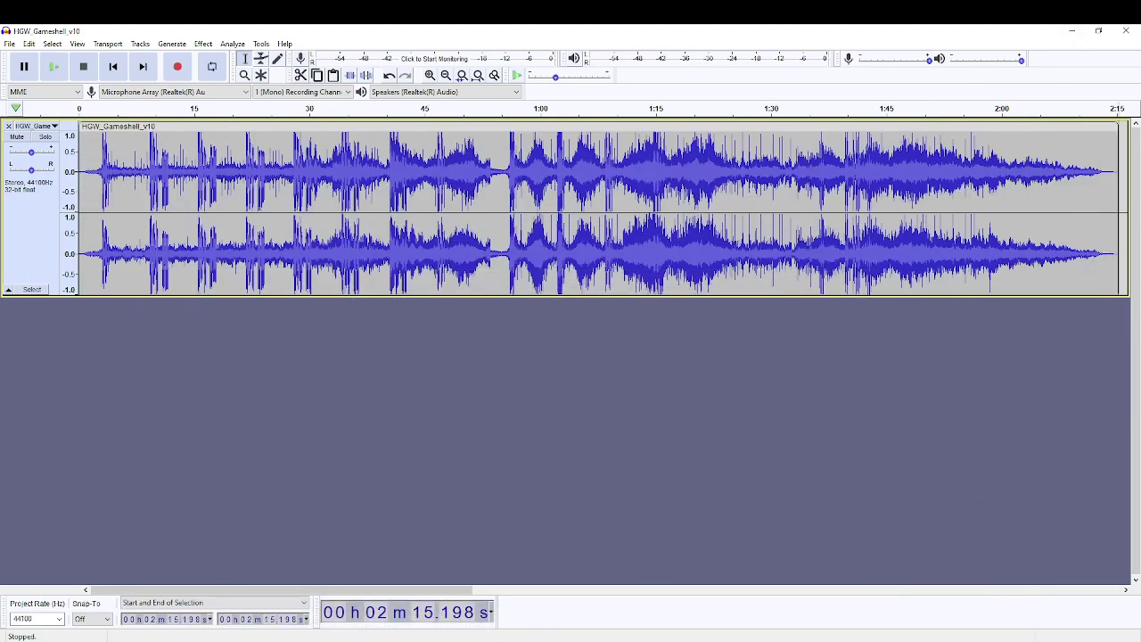
{"action": "left_click", "coordinate": [547, 608]}
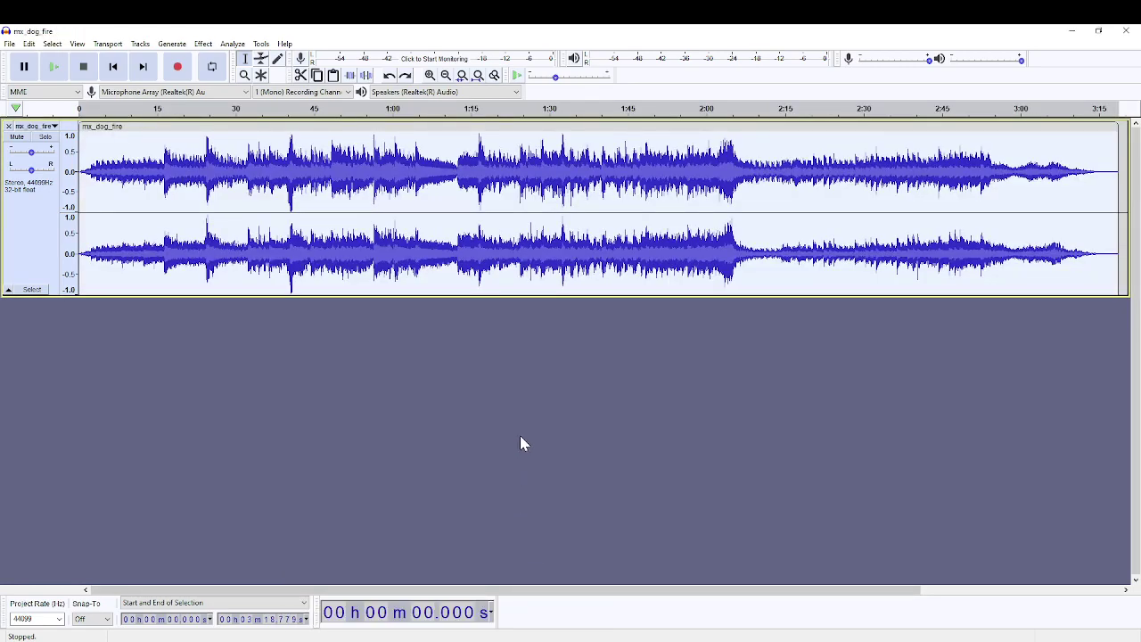
{"action": "key", "text": "alt+Tab"}
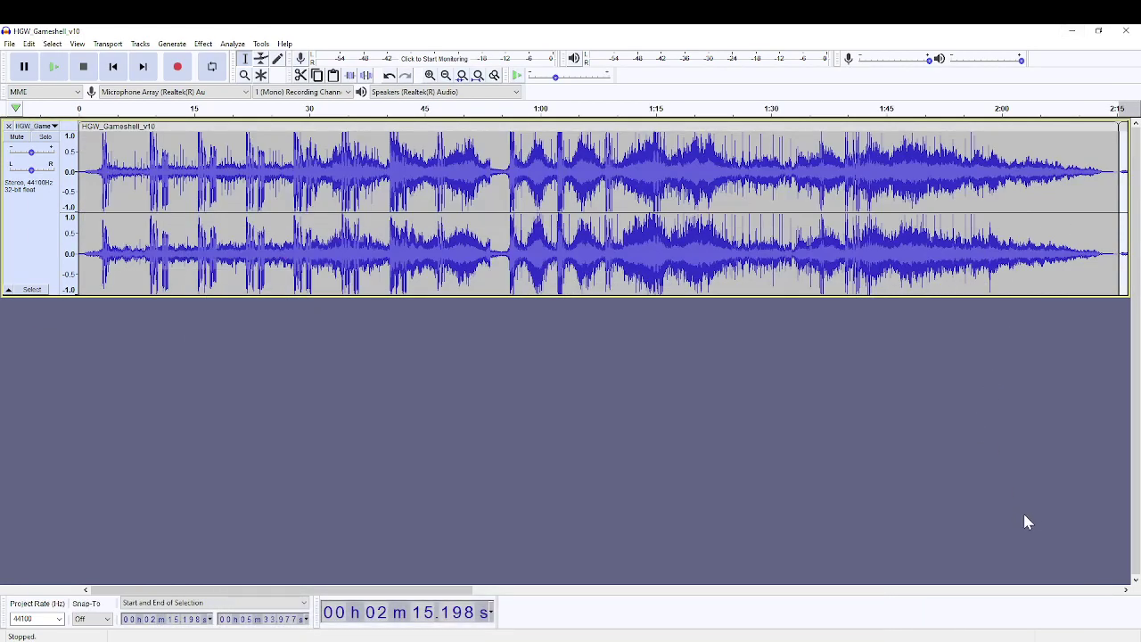
{"action": "left_click", "coordinate": [1122, 298]}
{"action": "left_click", "coordinate": [1083, 590]}
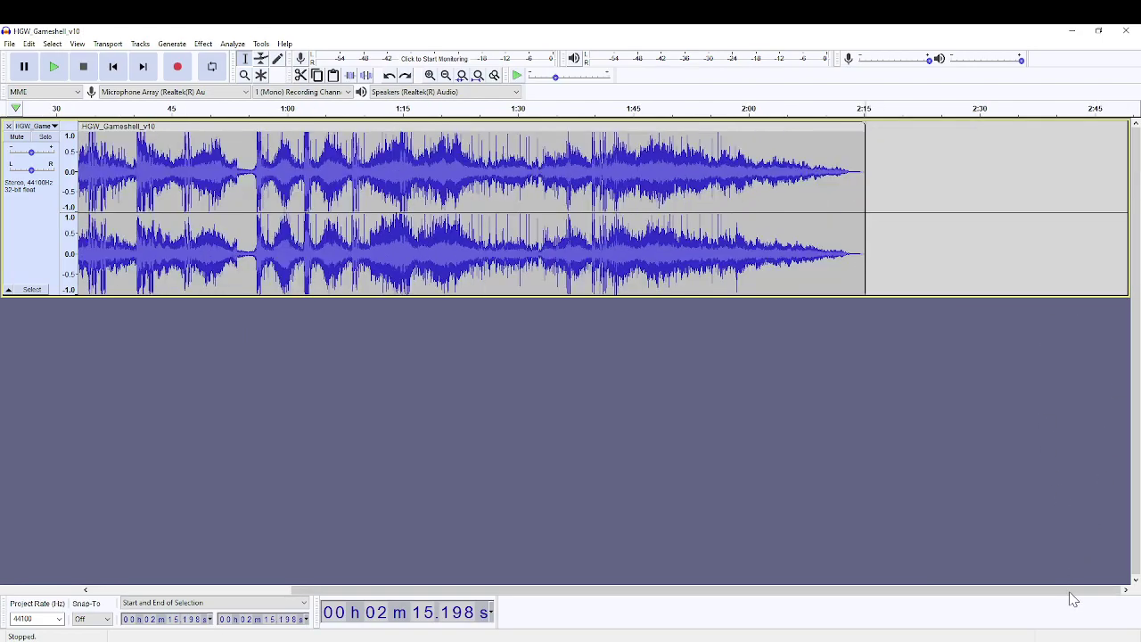
{"action": "left_click", "coordinate": [905, 199]}
{"action": "left_click", "coordinate": [865, 203]}
{"action": "key", "text": "ctrl+v"}
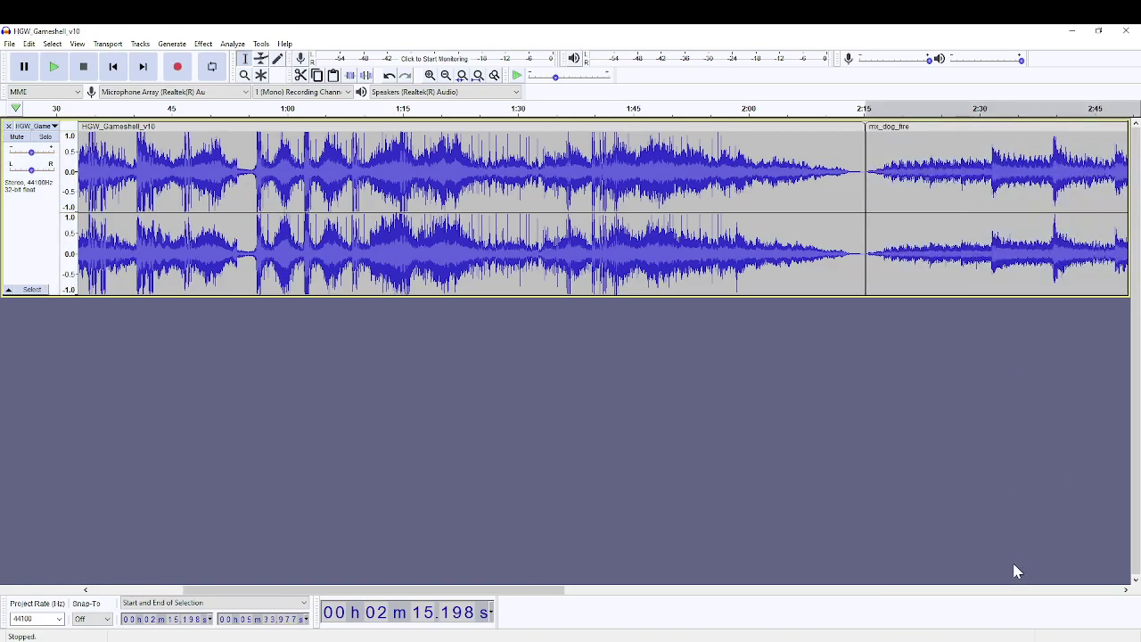
{"action": "left_click", "coordinate": [1020, 595]}
{"action": "left_click", "coordinate": [1024, 595]}
{"action": "left_click_drag", "start_coordinate": [998, 595], "coordinate": [296, 608]}
Close the mx_dog_fire project window.
{"action": "mouse_move", "coordinate": [361, 641]}
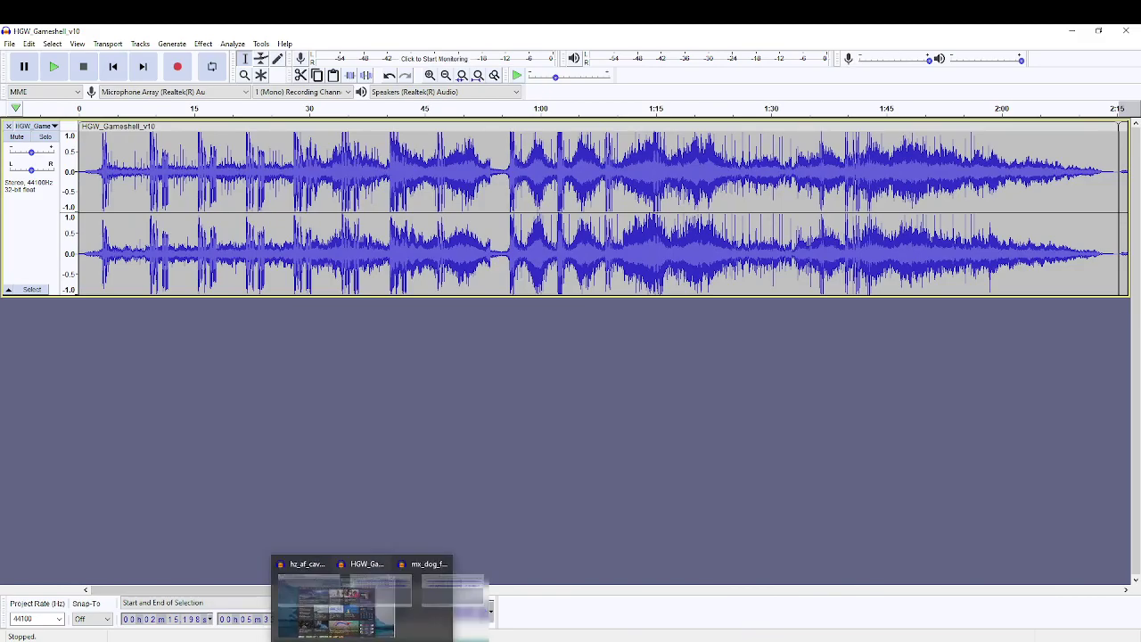
{"action": "mouse_move", "coordinate": [593, 570]}
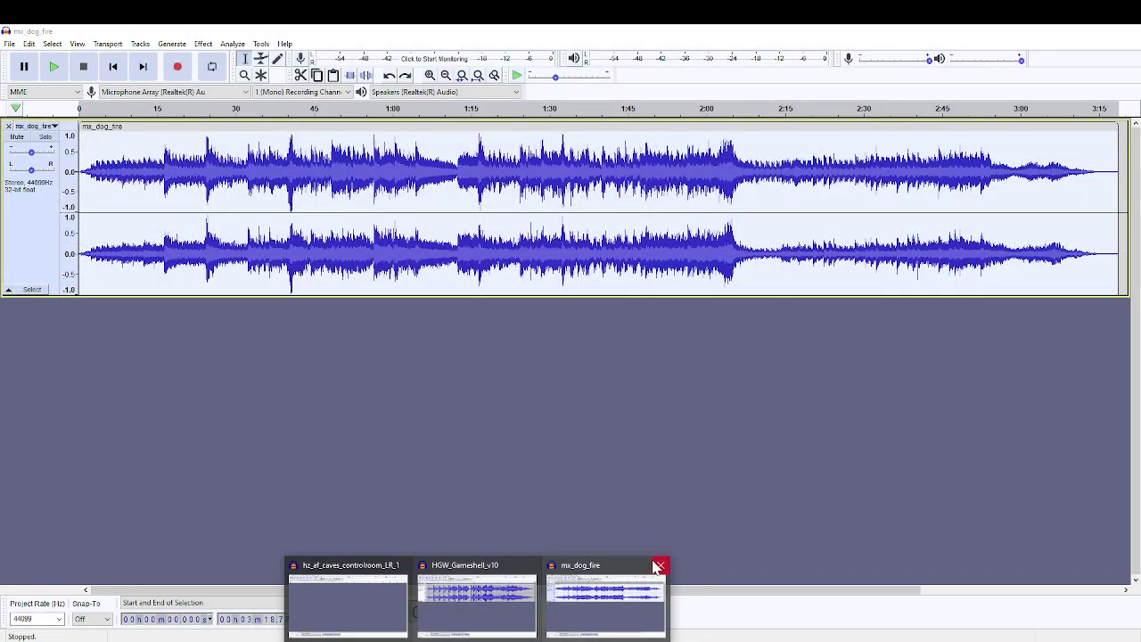
{"action": "mouse_move", "coordinate": [487, 599]}
{"action": "left_click", "coordinate": [662, 565]}
{"action": "left_click", "coordinate": [597, 334]}
Restore the removed clip in the hz_af_caves_controlroom_LR_1 window and copy all of it.
{"action": "mouse_move", "coordinate": [500, 636]}
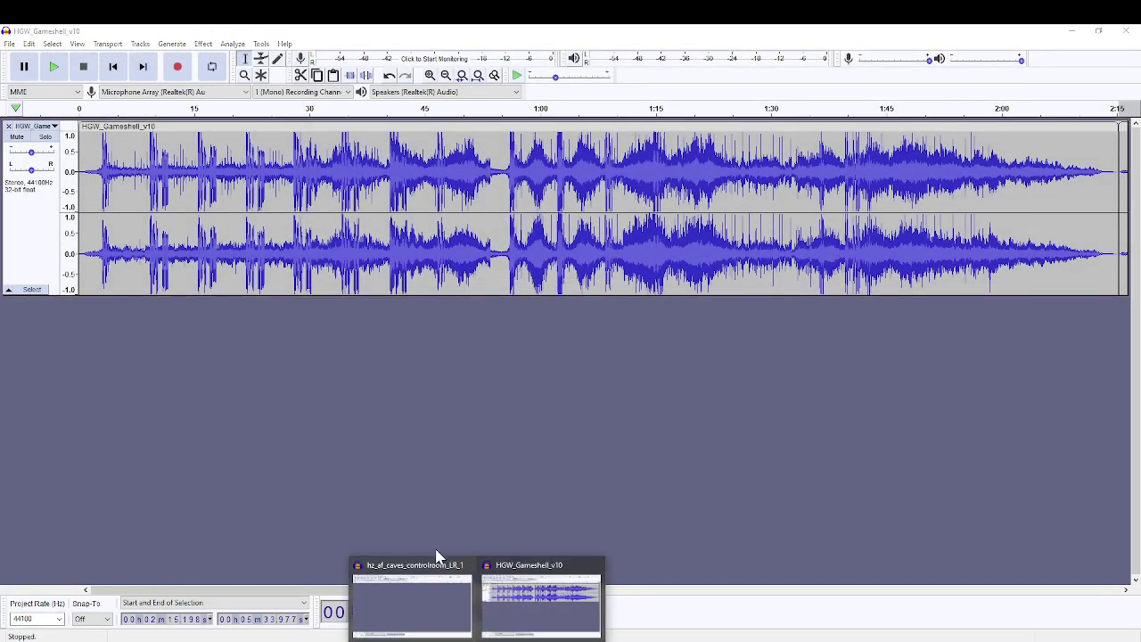
{"action": "left_click", "coordinate": [459, 580]}
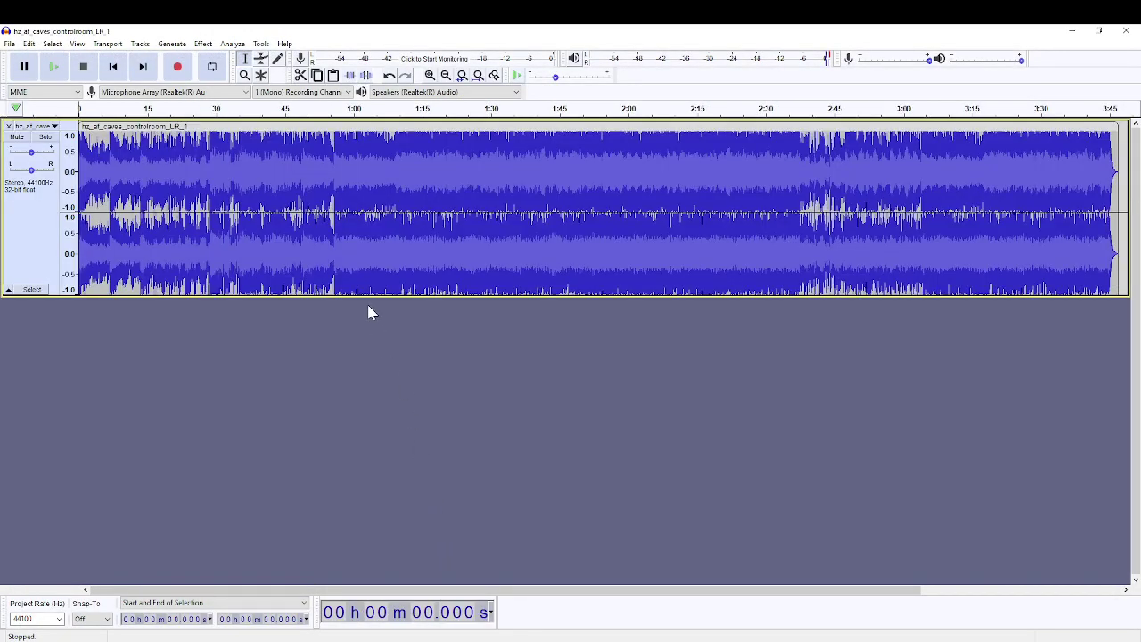
{"action": "key", "text": "ctrl+z"}
{"action": "key", "text": "ctrl+y"}
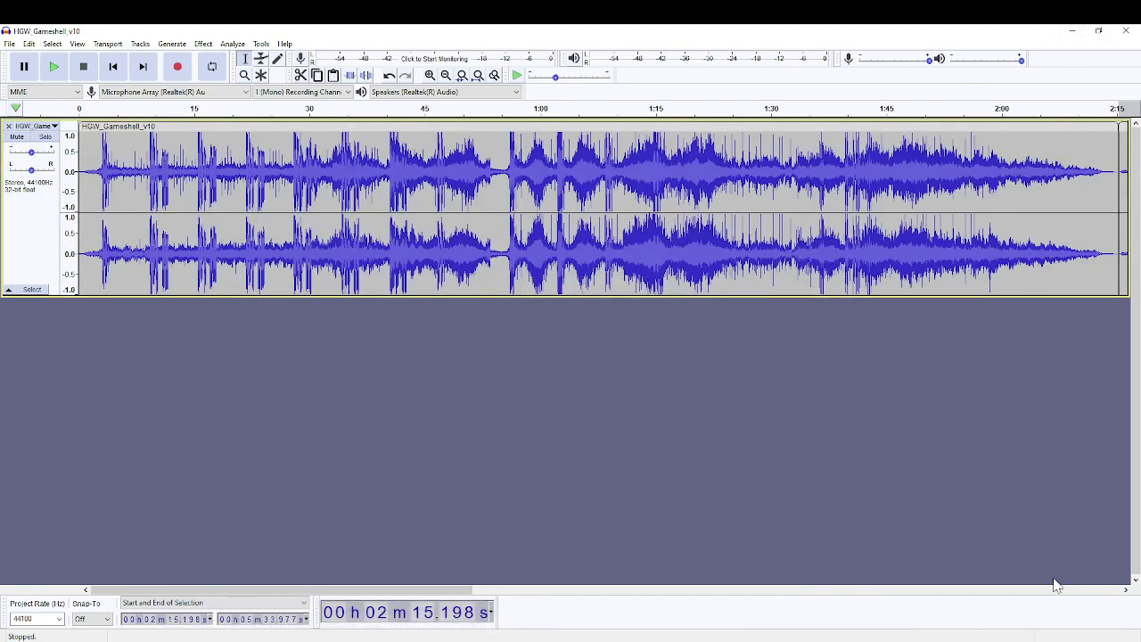
Paste the hz_af_caves_controlroom_LR_1 clip directly after mx_dog_fire in the HGW_Gameshell_v10 track.
{"action": "left_click", "coordinate": [1059, 590]}
{"action": "left_click", "coordinate": [932, 214]}
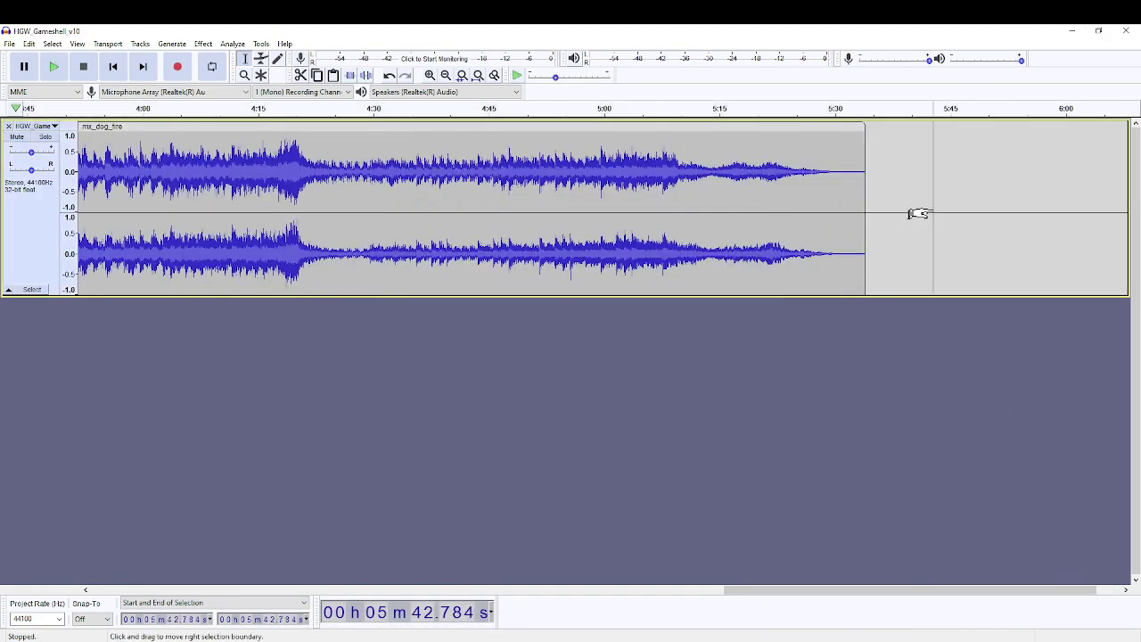
{"action": "left_click", "coordinate": [866, 204]}
{"action": "left_click", "coordinate": [863, 187]}
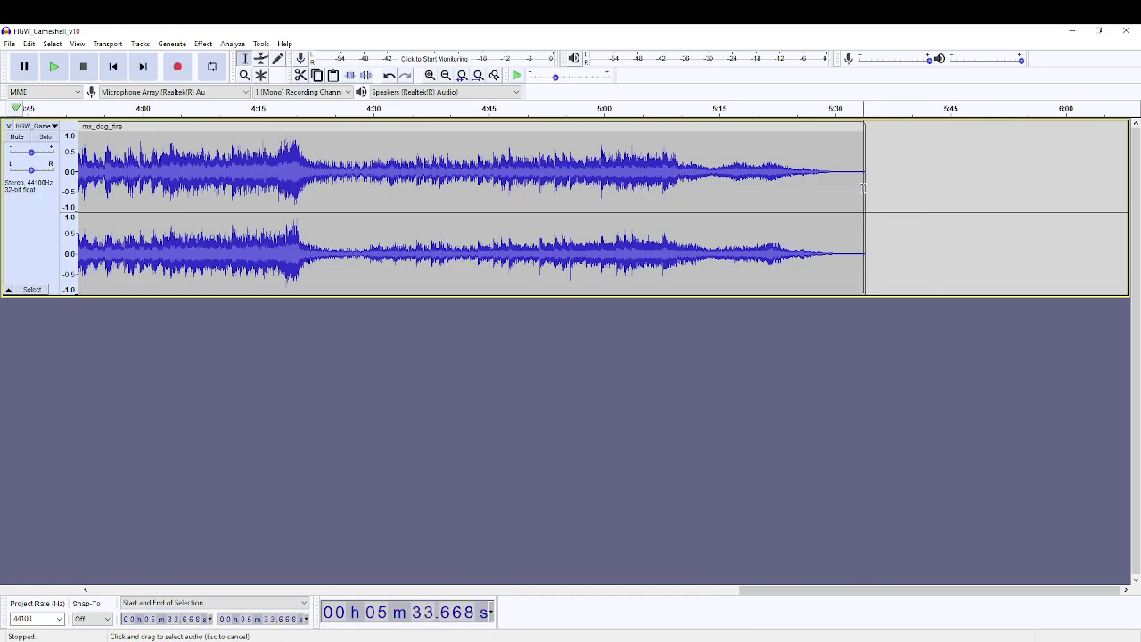
{"action": "left_click", "coordinate": [864, 185]}
{"action": "key", "text": "ctrl+v"}
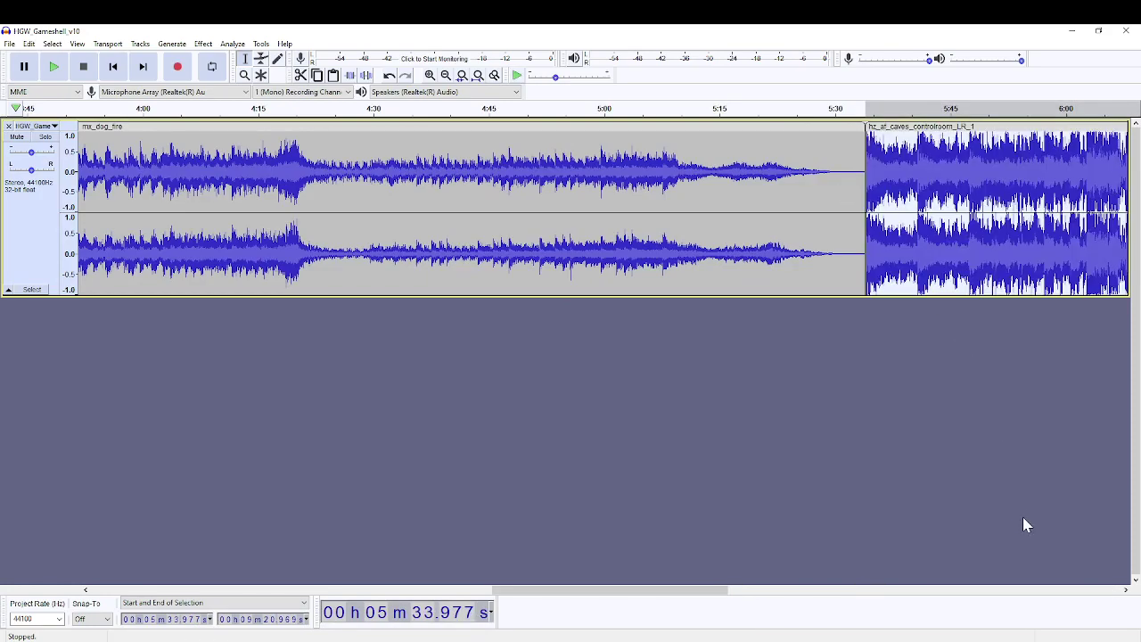
{"action": "left_click", "coordinate": [1066, 590]}
{"action": "left_click", "coordinate": [1066, 591]}
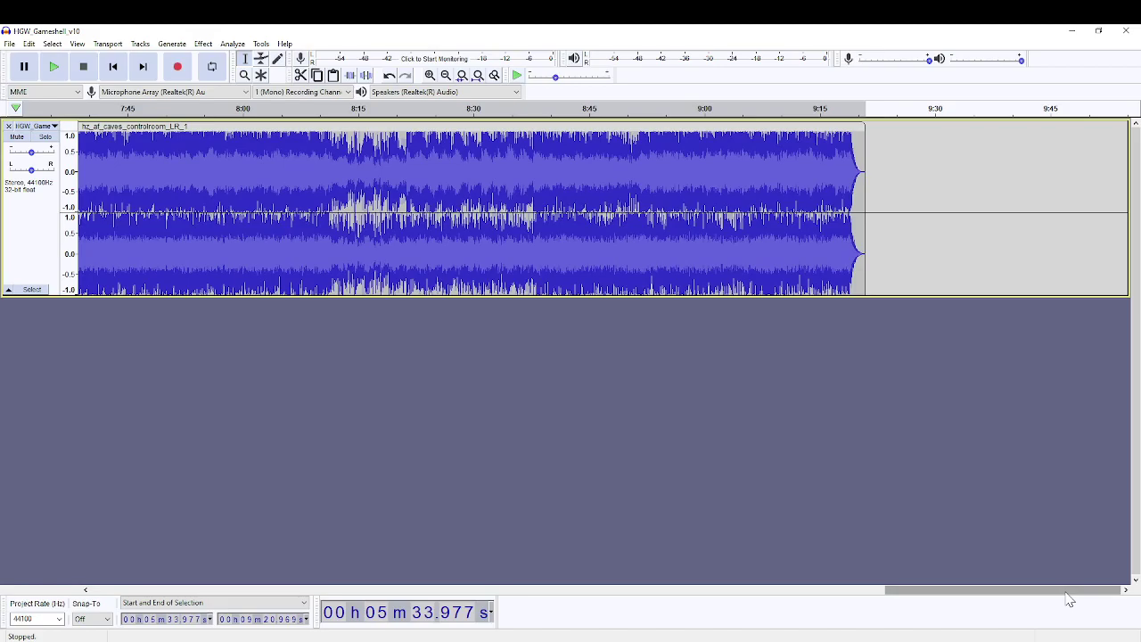
{"action": "left_click_drag", "start_coordinate": [1011, 601], "coordinate": [133, 558]}
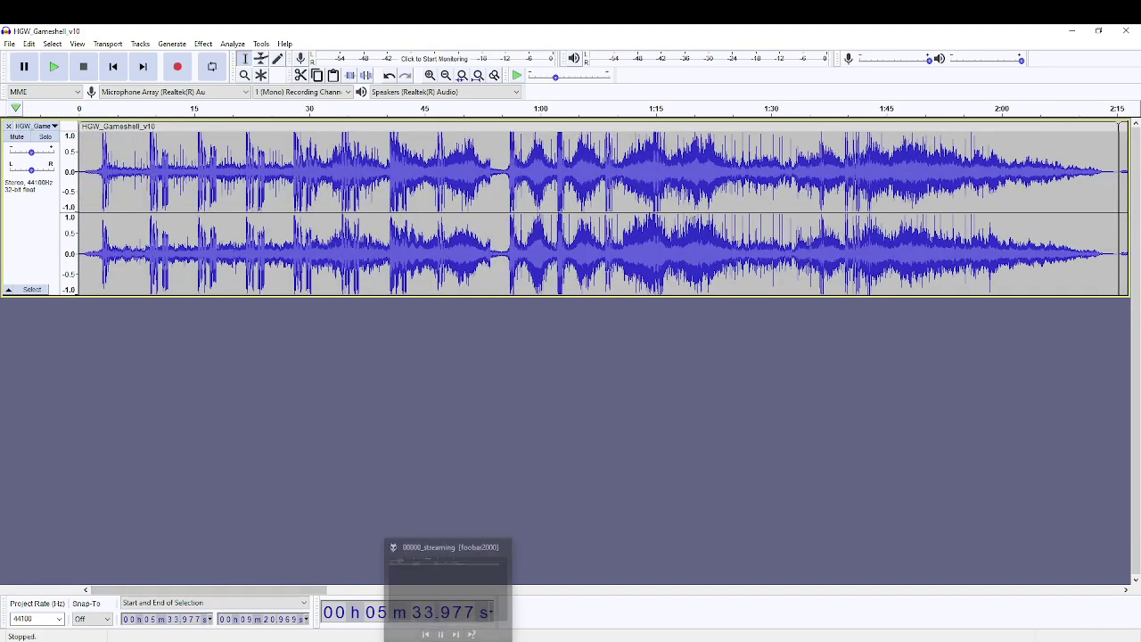
Switch to the hz_af_caves_controlroom_LR_1 window and bring up the dialog for opening another audio file.
{"action": "mouse_move", "coordinate": [476, 638]}
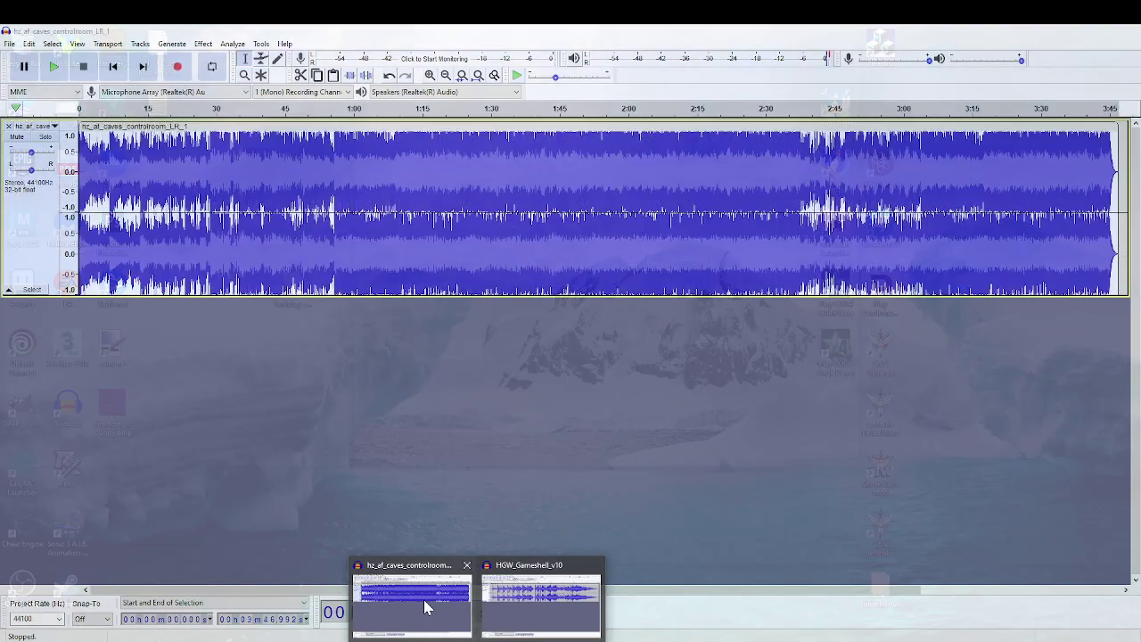
{"action": "left_click", "coordinate": [425, 606]}
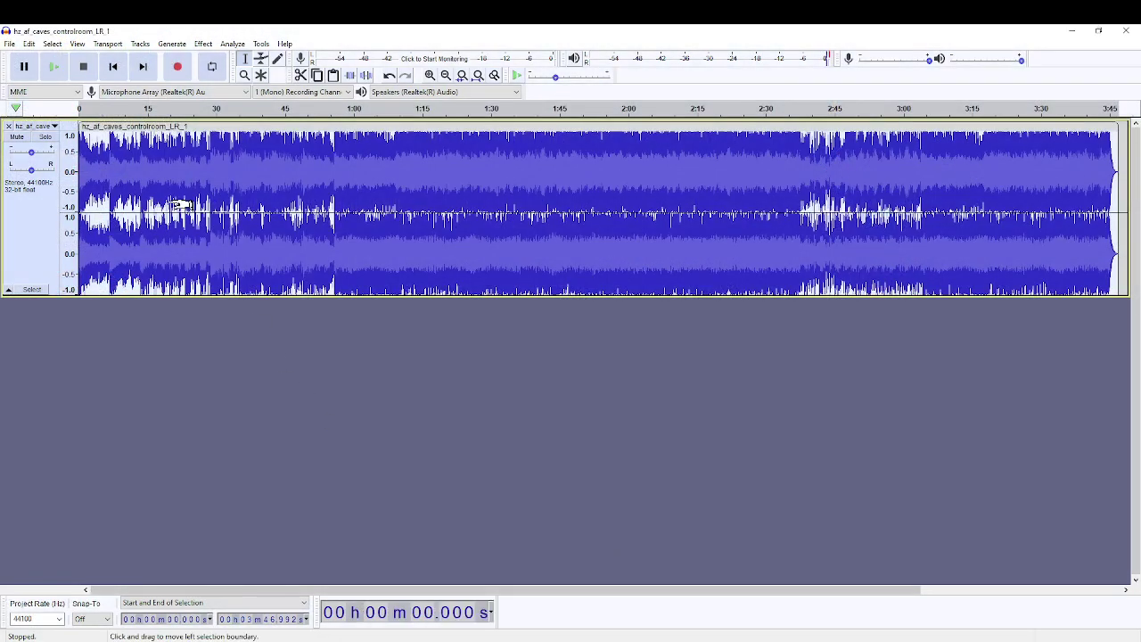
{"action": "left_click", "coordinate": [10, 44]}
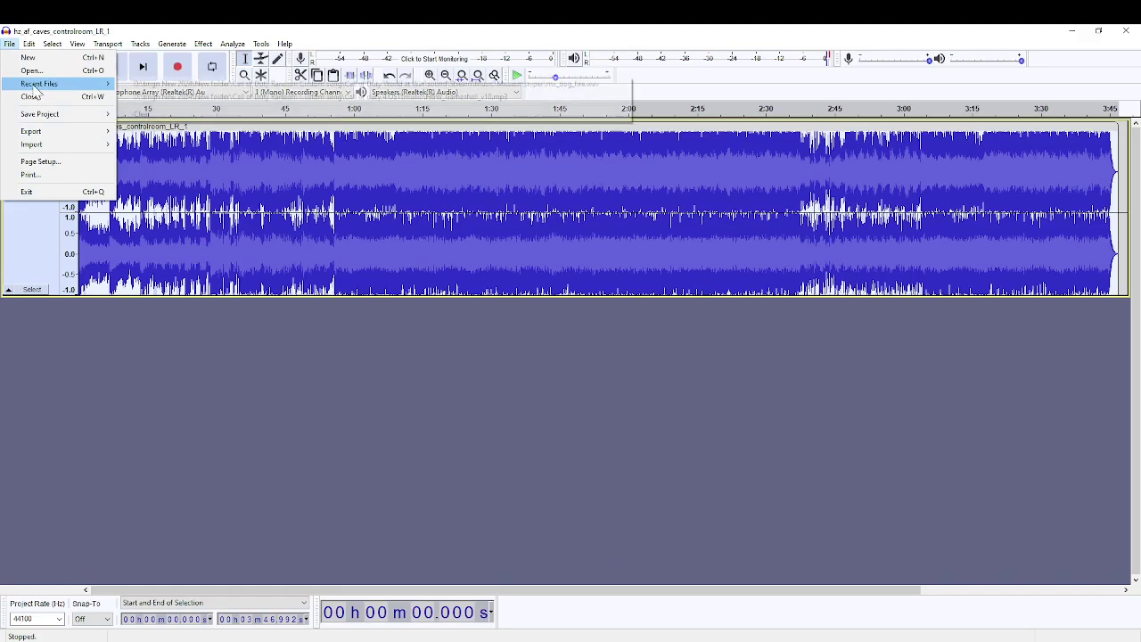
{"action": "left_click", "coordinate": [27, 93]}
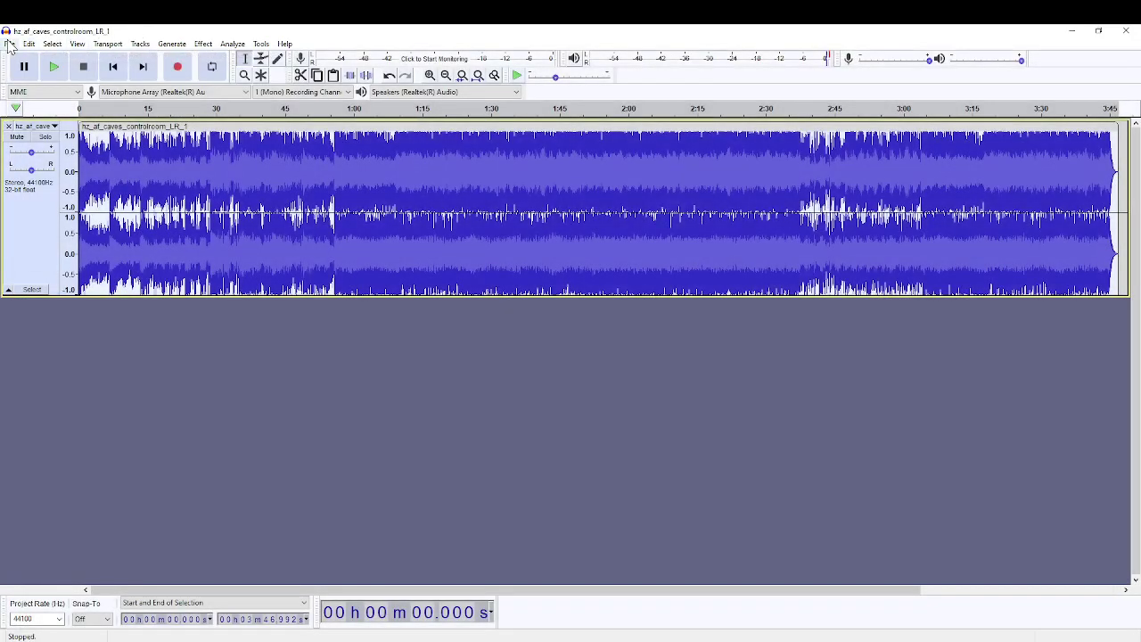
{"action": "left_click", "coordinate": [10, 44]}
{"action": "left_click", "coordinate": [27, 68]}
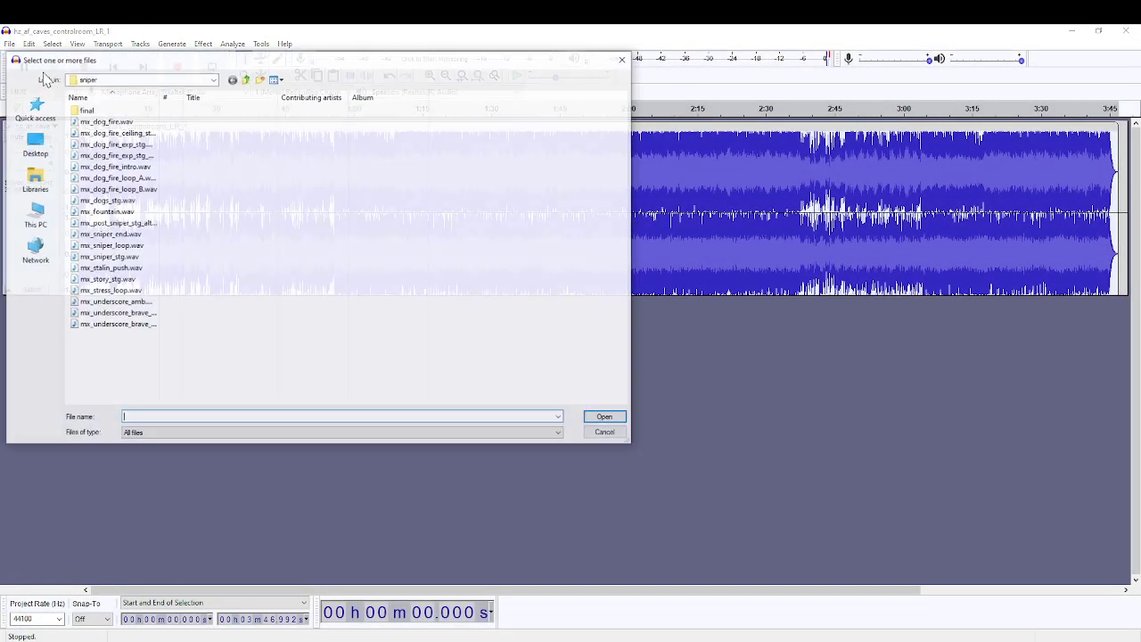
Browse from the sniper folder to the music folder inside Call of Duty Modern Warfare 3.
{"action": "left_click", "coordinate": [214, 79]}
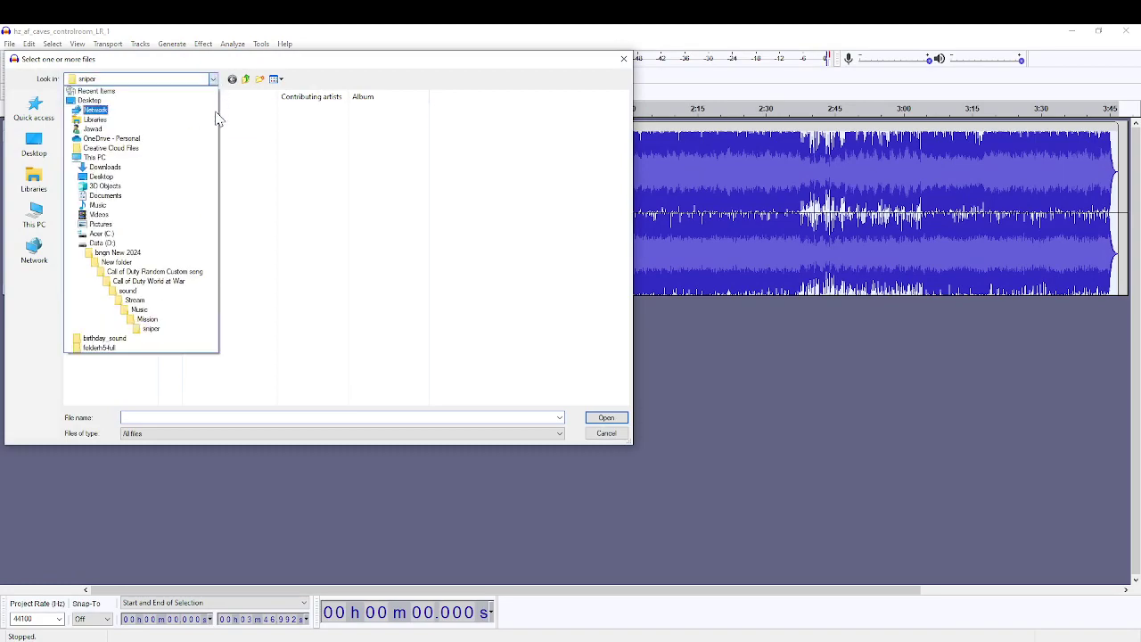
{"action": "left_click", "coordinate": [182, 282]}
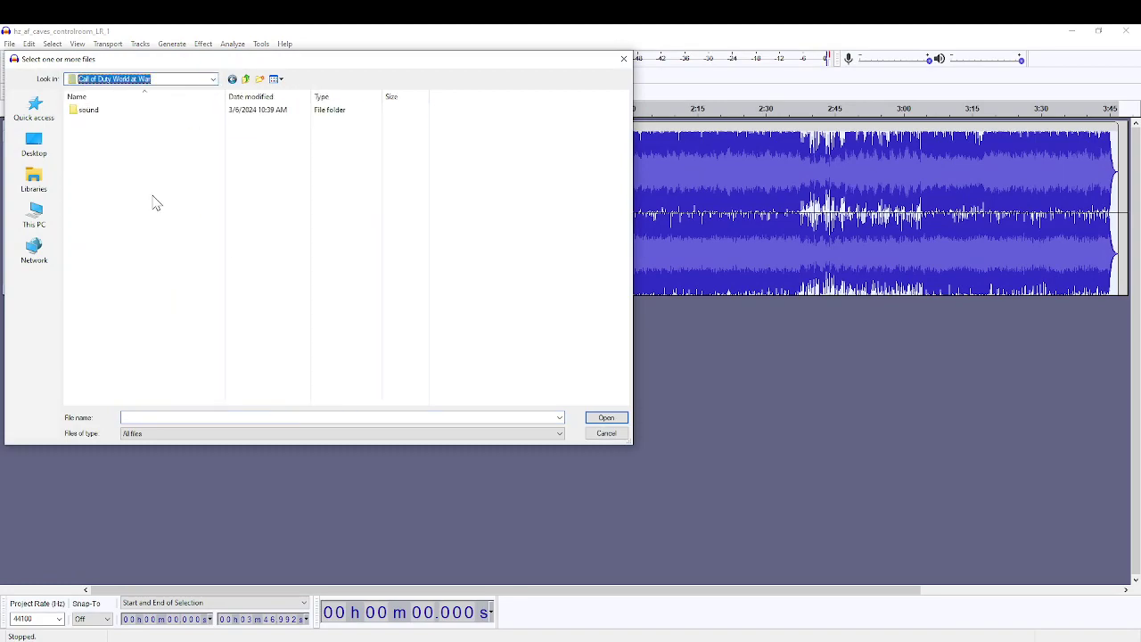
{"action": "left_click", "coordinate": [214, 80]}
{"action": "left_click", "coordinate": [182, 272]}
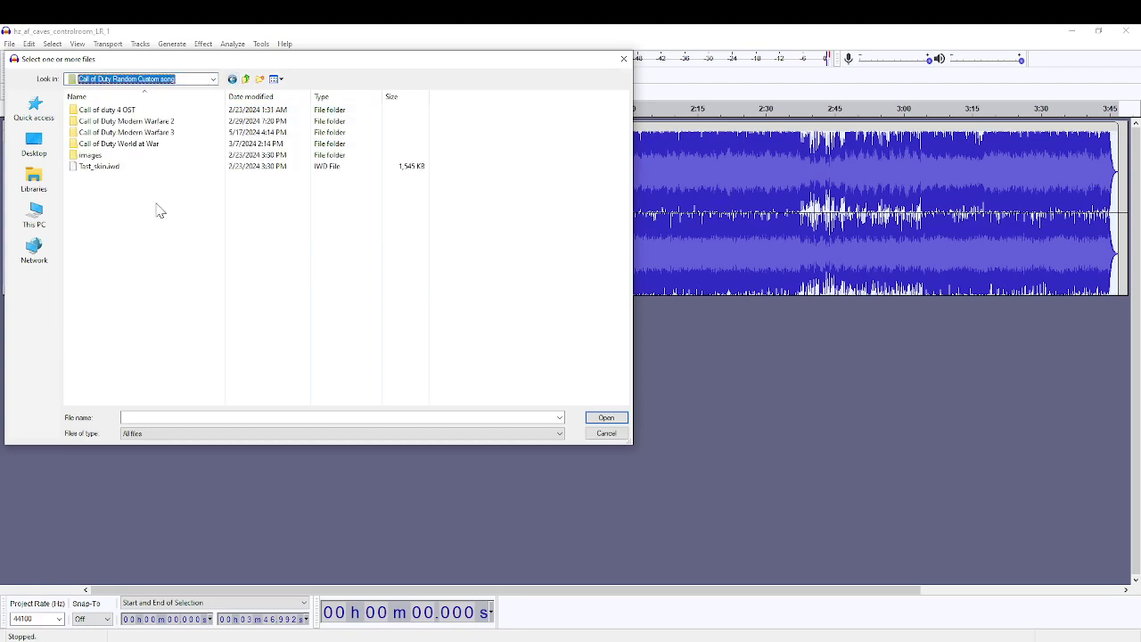
{"action": "double_click", "coordinate": [141, 132]}
{"action": "double_click", "coordinate": [140, 111]}
{"action": "double_click", "coordinate": [139, 144]}
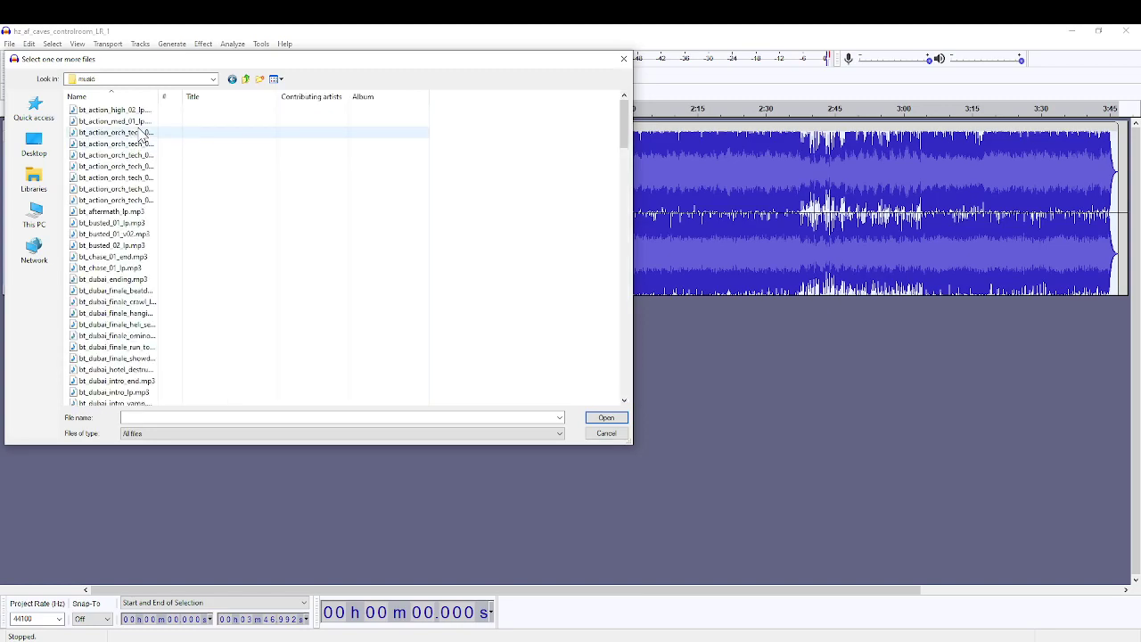
Find bt_mp_menumusic.mp3 in the music folder and open it as a new project.
{"action": "scroll", "coordinate": [146, 143], "scroll_direction": "down", "scroll_amount": 15}
{"action": "scroll", "coordinate": [159, 294], "scroll_direction": "down", "scroll_amount": 15}
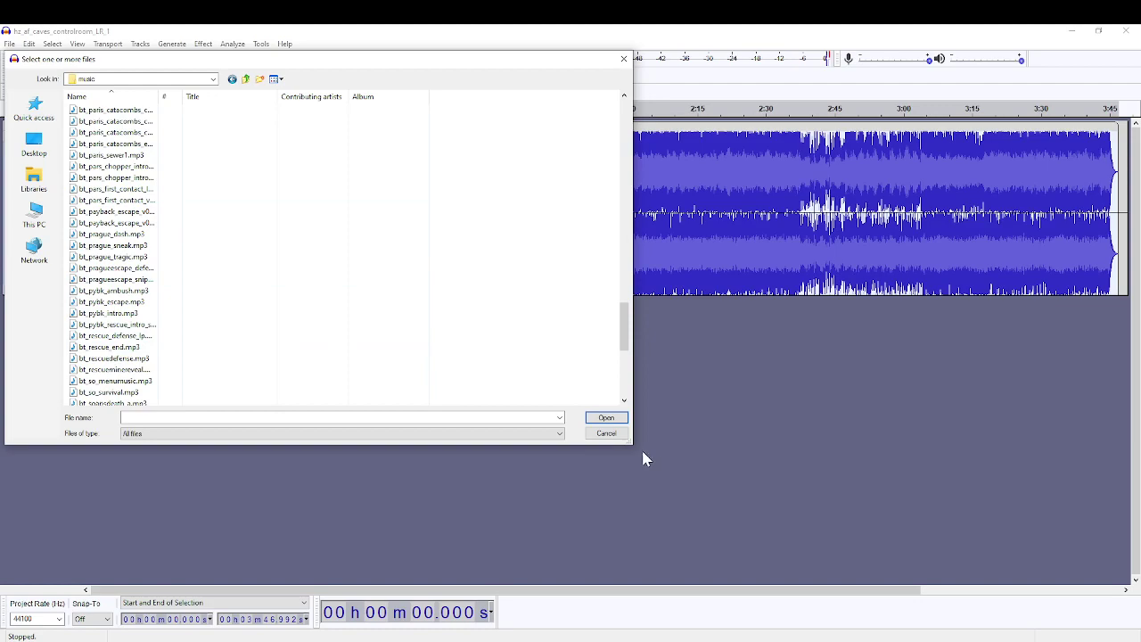
{"action": "left_click_drag", "start_coordinate": [628, 441], "coordinate": [871, 577]}
{"action": "scroll", "coordinate": [473, 422], "scroll_direction": "up", "scroll_amount": 6}
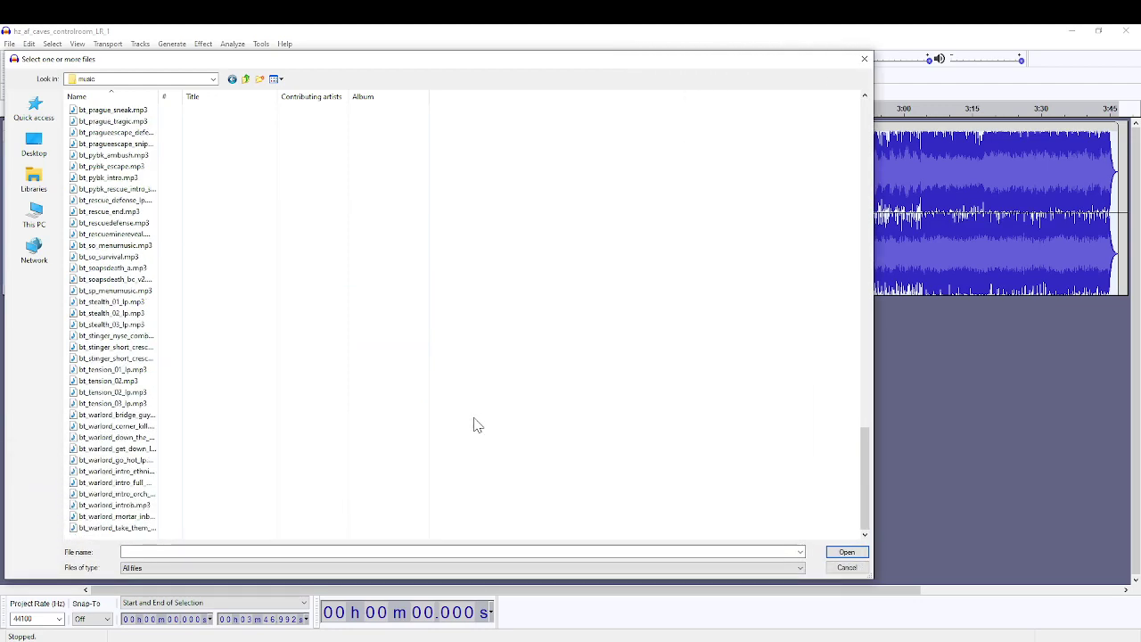
{"action": "scroll", "coordinate": [170, 389], "scroll_direction": "up", "scroll_amount": 15}
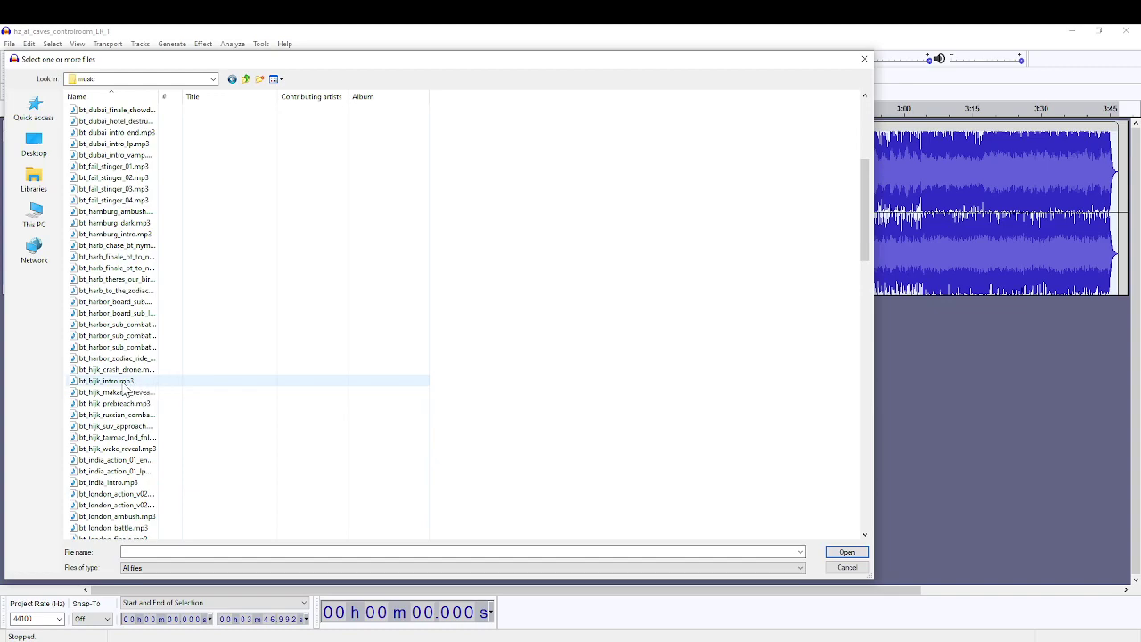
{"action": "scroll", "coordinate": [125, 390], "scroll_direction": "up", "scroll_amount": 7}
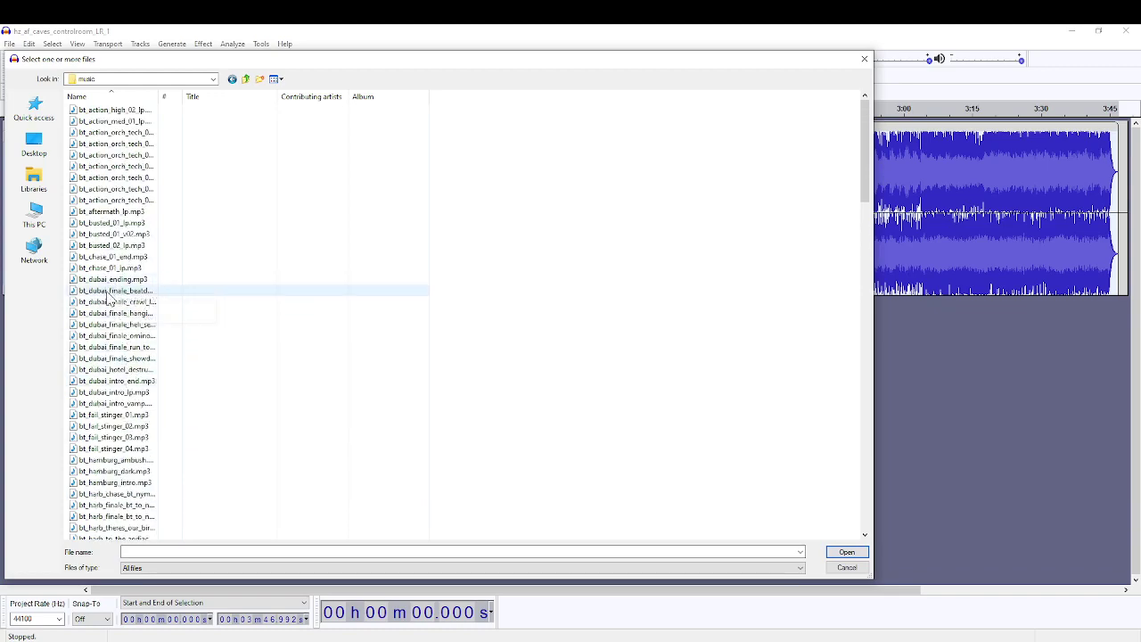
{"action": "scroll", "coordinate": [111, 301], "scroll_direction": "down", "scroll_amount": 20}
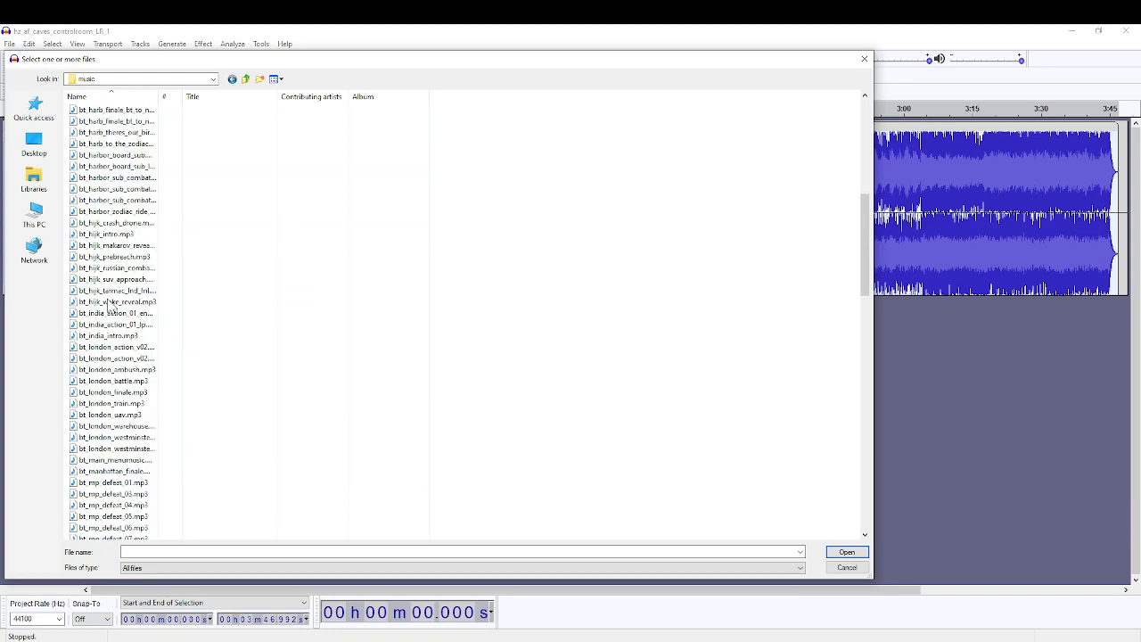
{"action": "scroll", "coordinate": [122, 332], "scroll_direction": "down", "scroll_amount": 15}
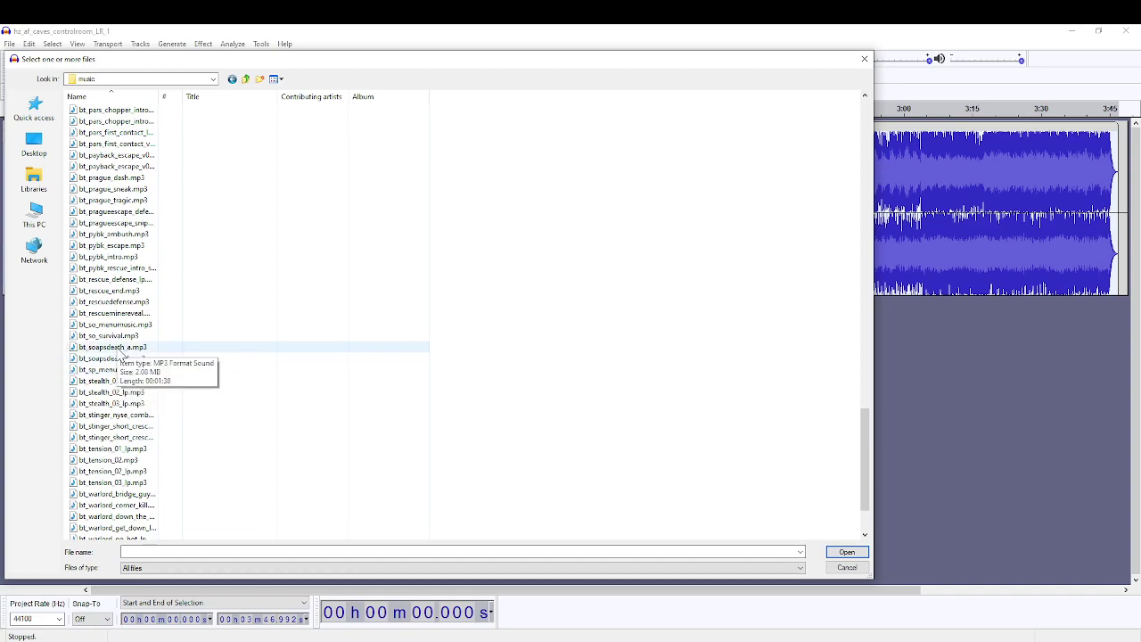
{"action": "scroll", "coordinate": [121, 356], "scroll_direction": "down", "scroll_amount": 3}
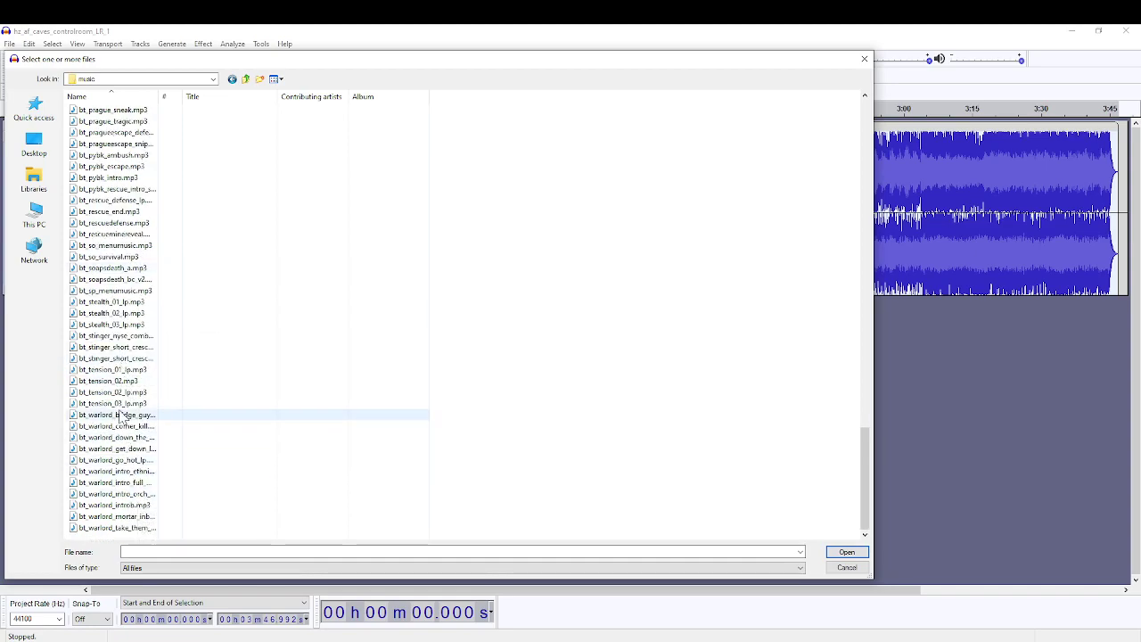
{"action": "scroll", "coordinate": [134, 419], "scroll_direction": "up", "scroll_amount": 10}
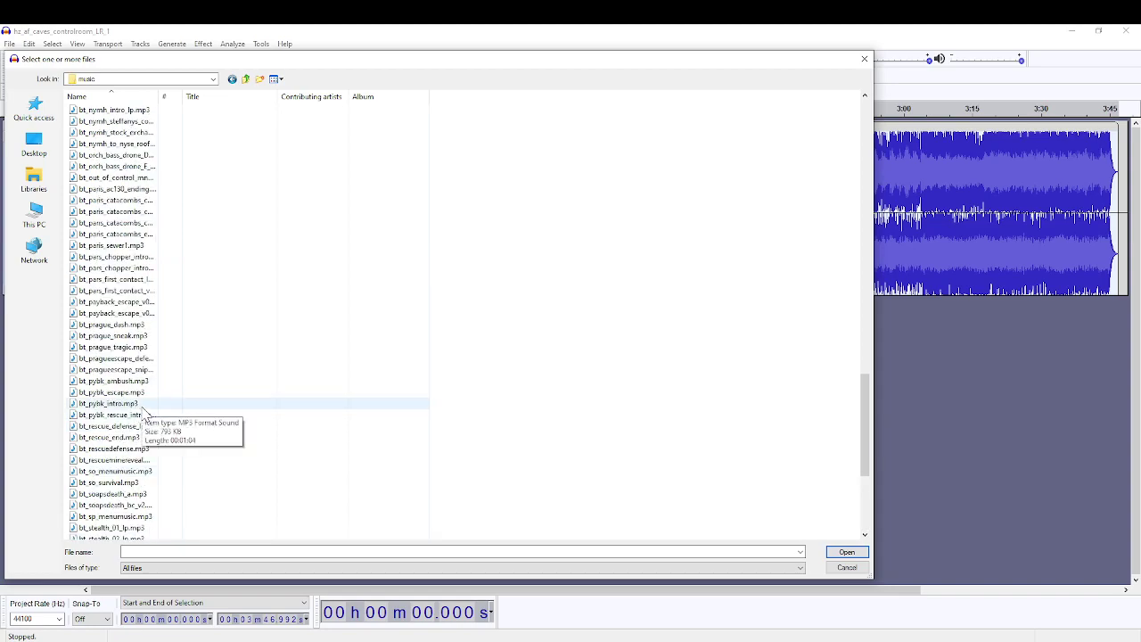
{"action": "scroll", "coordinate": [156, 405], "scroll_direction": "up", "scroll_amount": 7}
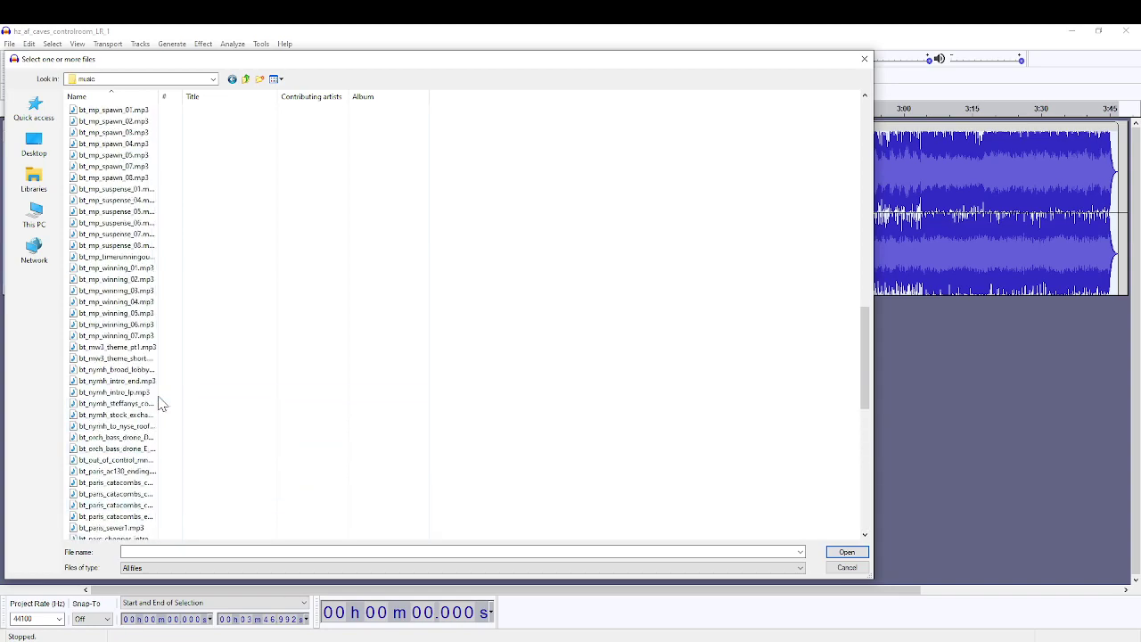
{"action": "scroll", "coordinate": [168, 392], "scroll_direction": "up", "scroll_amount": 2}
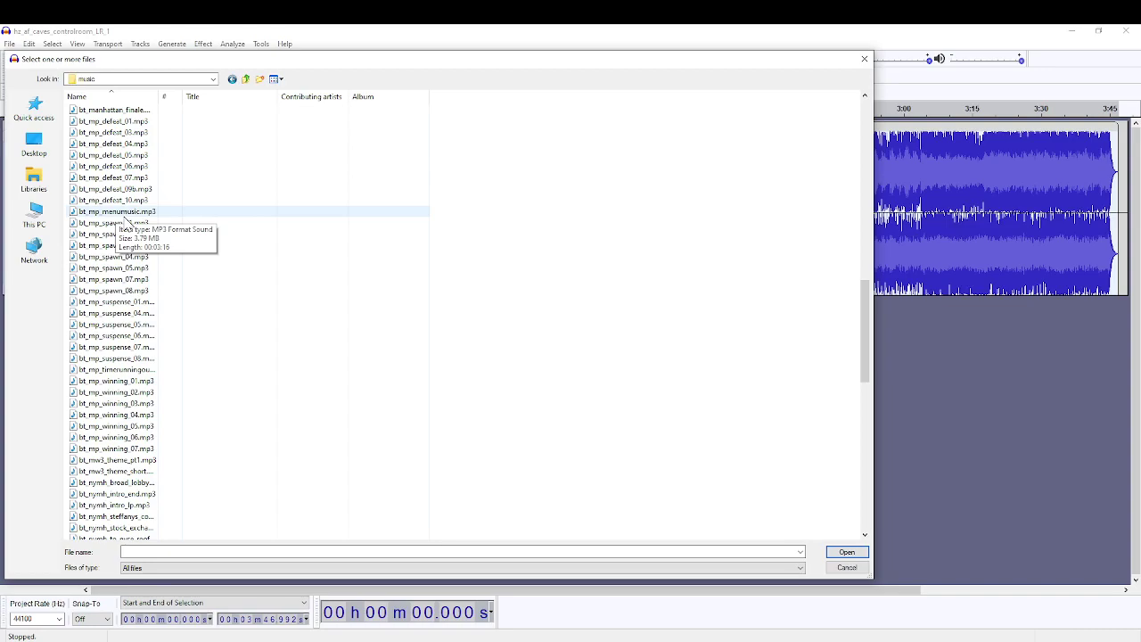
{"action": "double_click", "coordinate": [124, 214]}
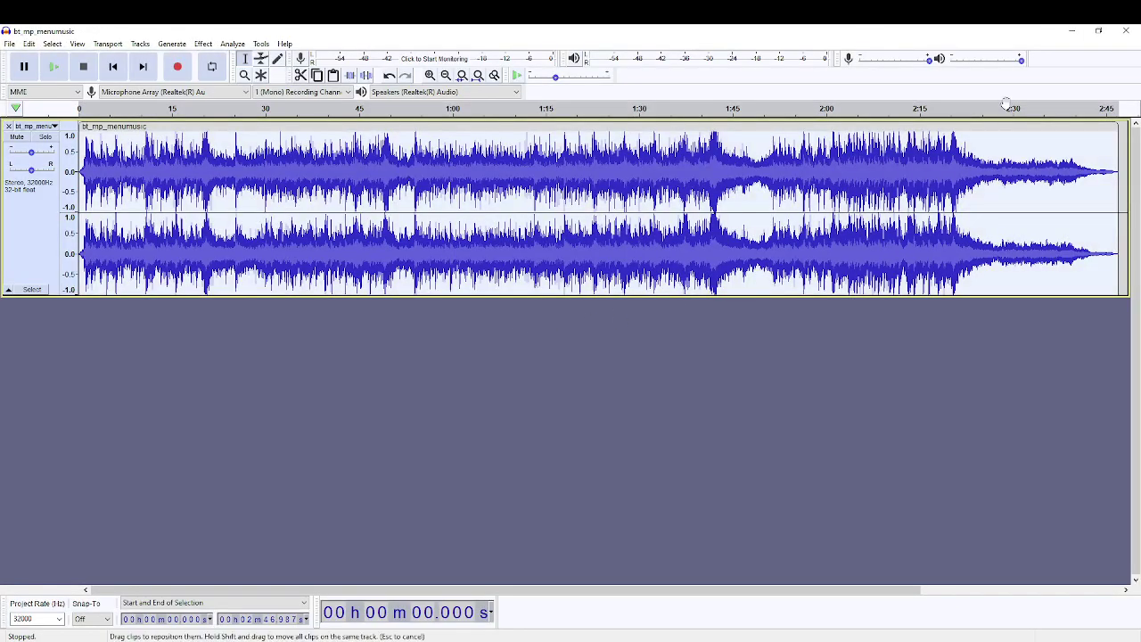
With the whole bt_mp_menumusic clip copied, close its window and minimize the hz_af_caves_controlroom_LR_1 window.
{"action": "left_click", "coordinate": [1126, 30]}
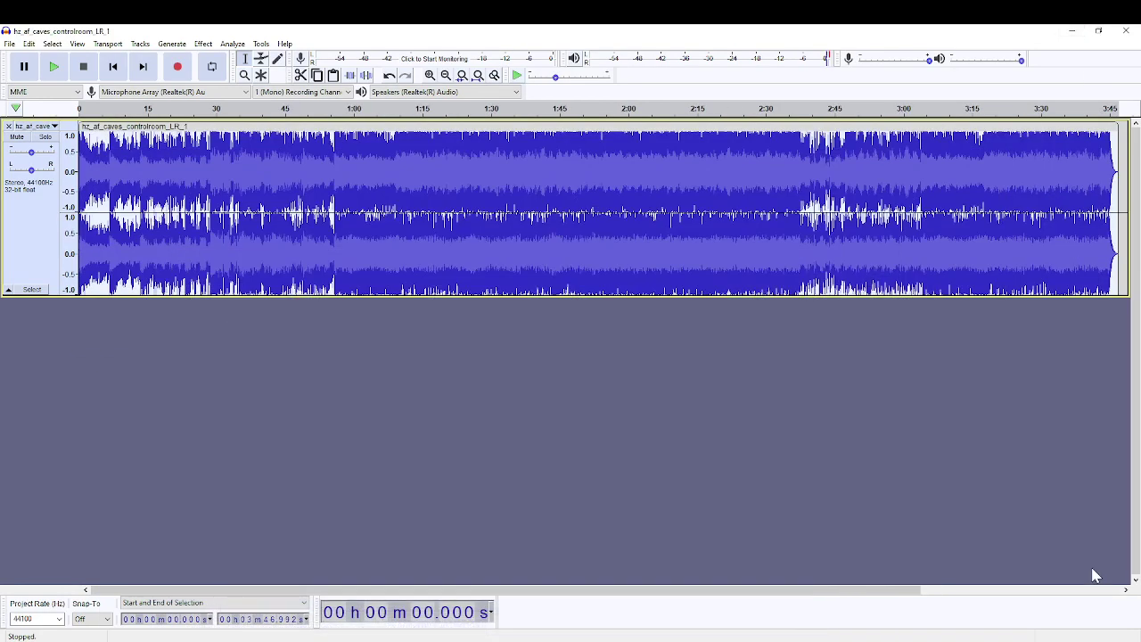
{"action": "left_click", "coordinate": [968, 206]}
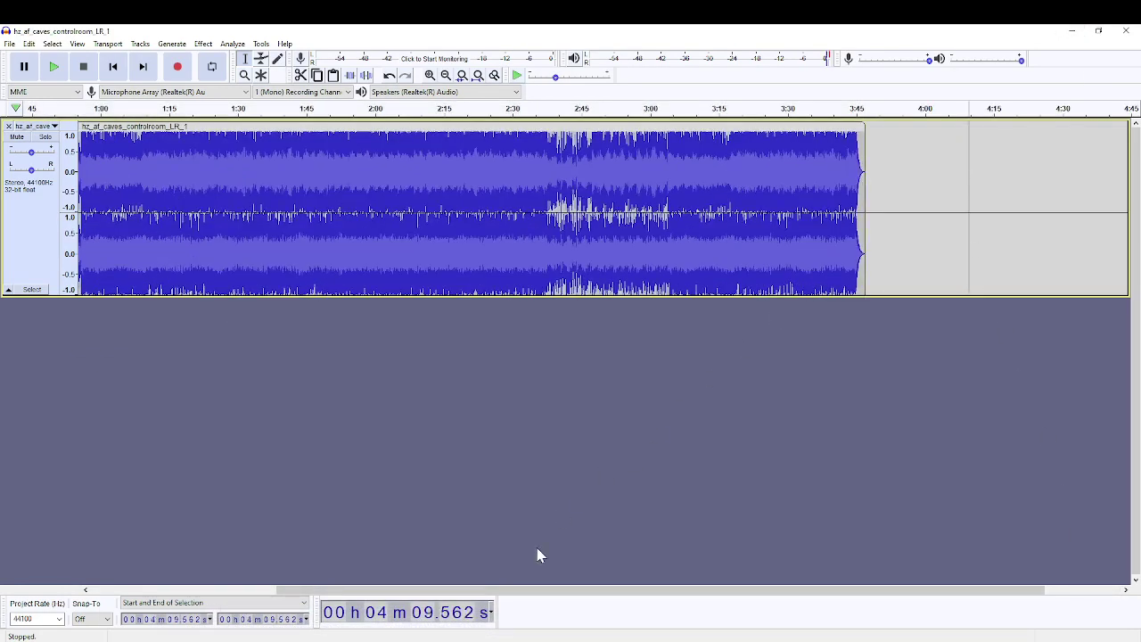
{"action": "left_click", "coordinate": [1070, 34]}
Paste the bt_mp_menumusic clip directly after hz_af_caves_controlroom_LR_1 at the end of the HGW_Gameshell_v10 track.
{"action": "left_click", "coordinate": [1026, 591]}
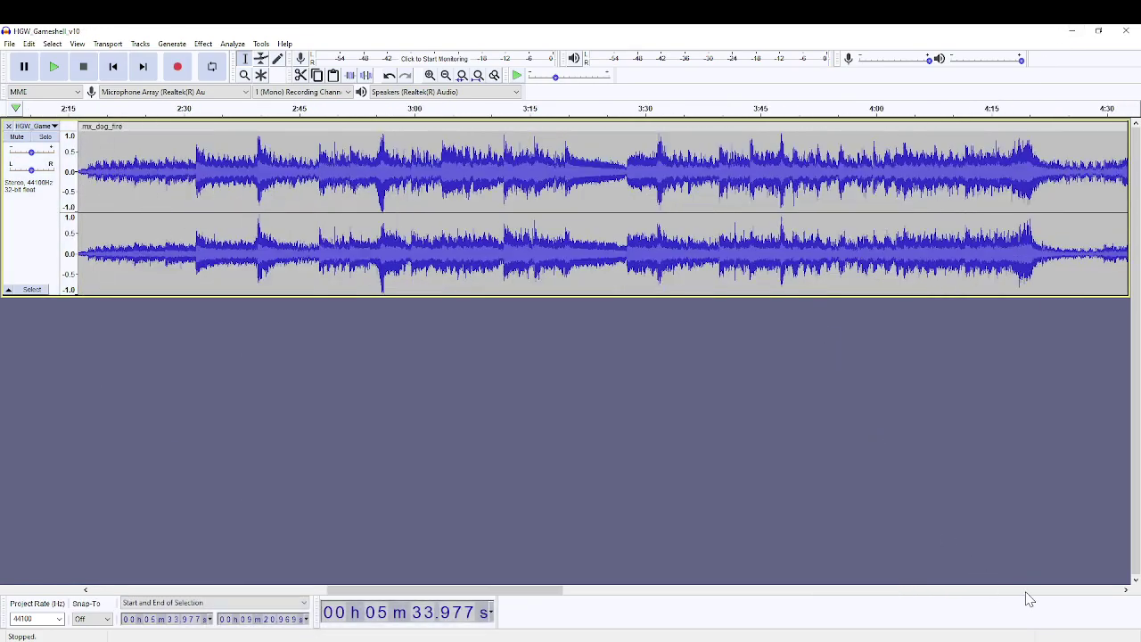
{"action": "left_click", "coordinate": [1027, 592]}
{"action": "left_click", "coordinate": [1026, 591]}
{"action": "left_click", "coordinate": [1061, 591]}
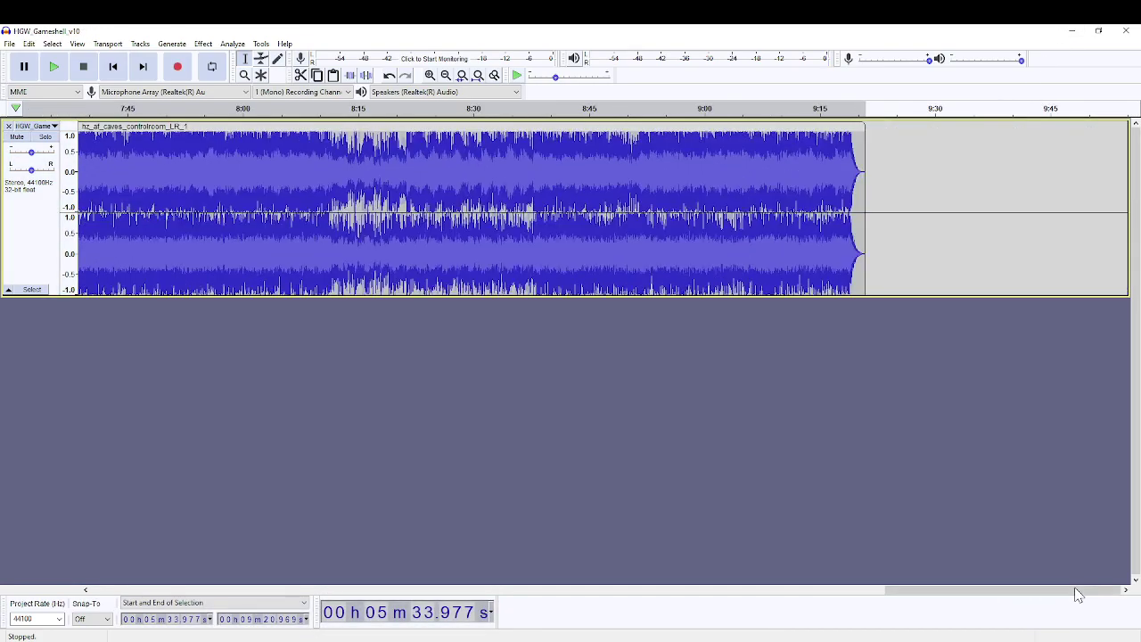
{"action": "left_click", "coordinate": [1011, 185]}
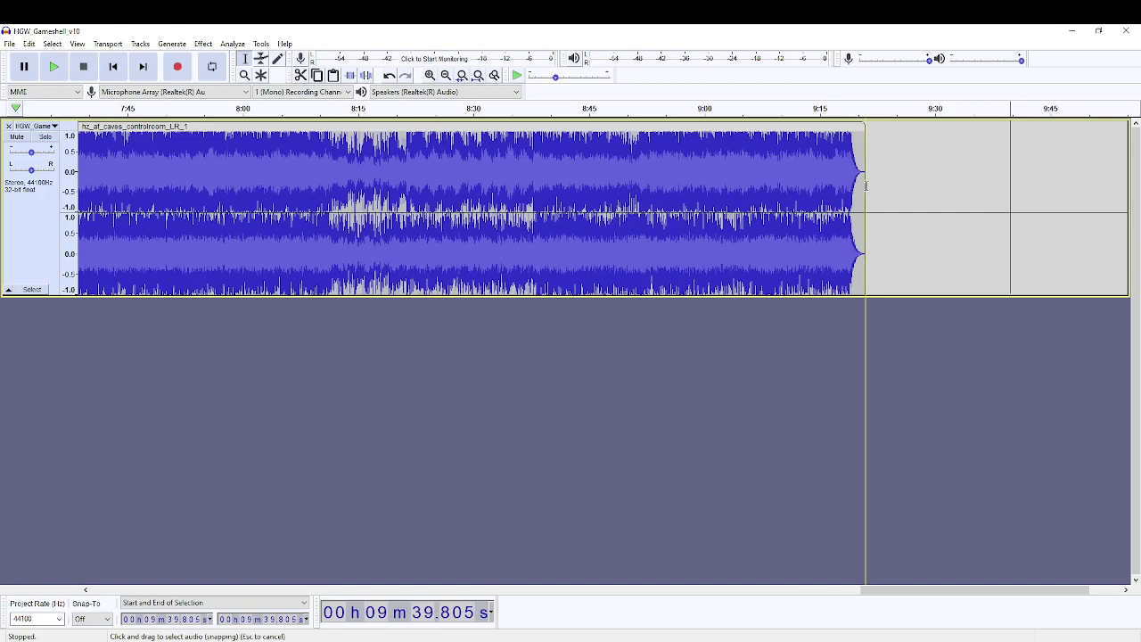
{"action": "left_click", "coordinate": [866, 185]}
{"action": "key", "text": "ctrl+v"}
Look over the joined clips in the HGW_Gameshell_v10 track and check the duration of 00000_streaming in foobar2000.
{"action": "left_click", "coordinate": [1094, 591]}
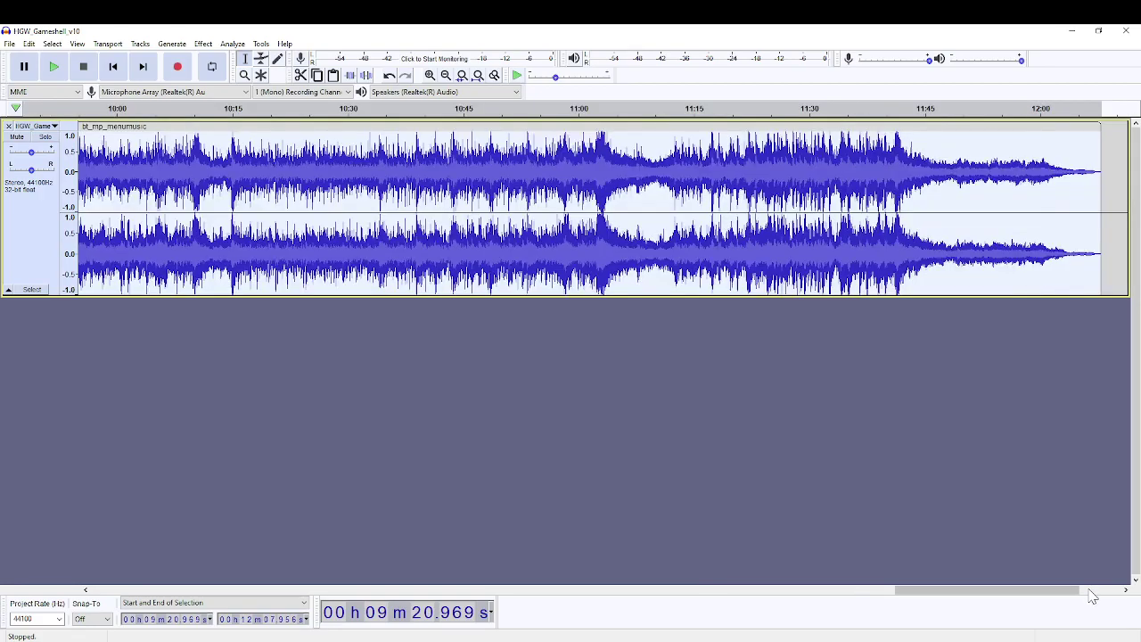
{"action": "left_click", "coordinate": [1097, 591]}
{"action": "left_click_drag", "start_coordinate": [1101, 591], "coordinate": [313, 535]}
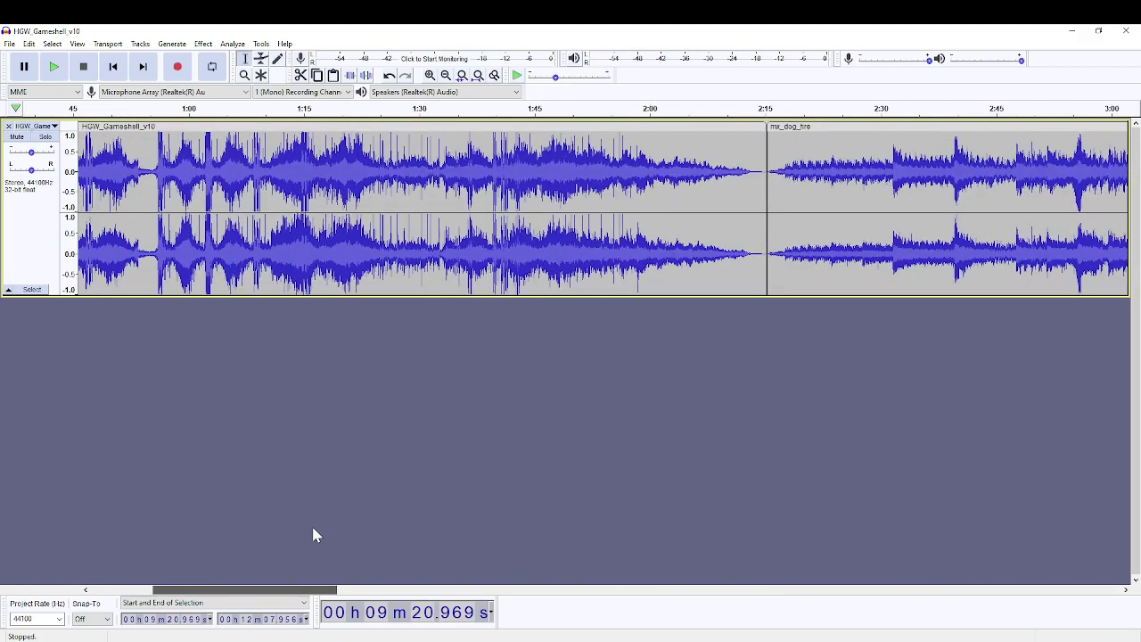
{"action": "left_click", "coordinate": [486, 595]}
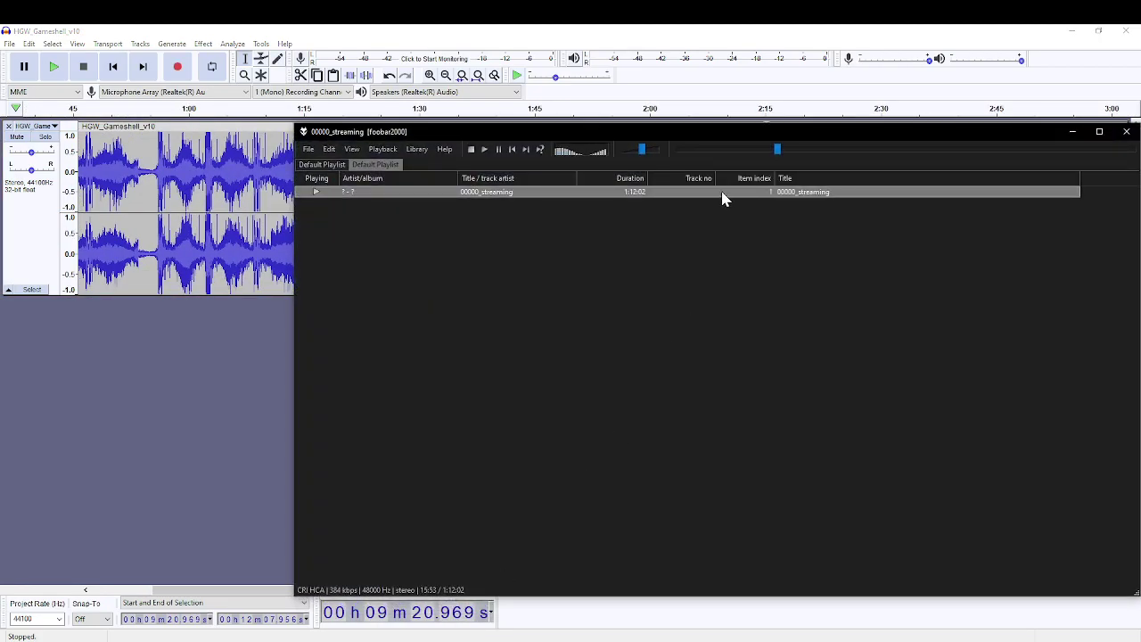
{"action": "left_click", "coordinate": [1073, 132]}
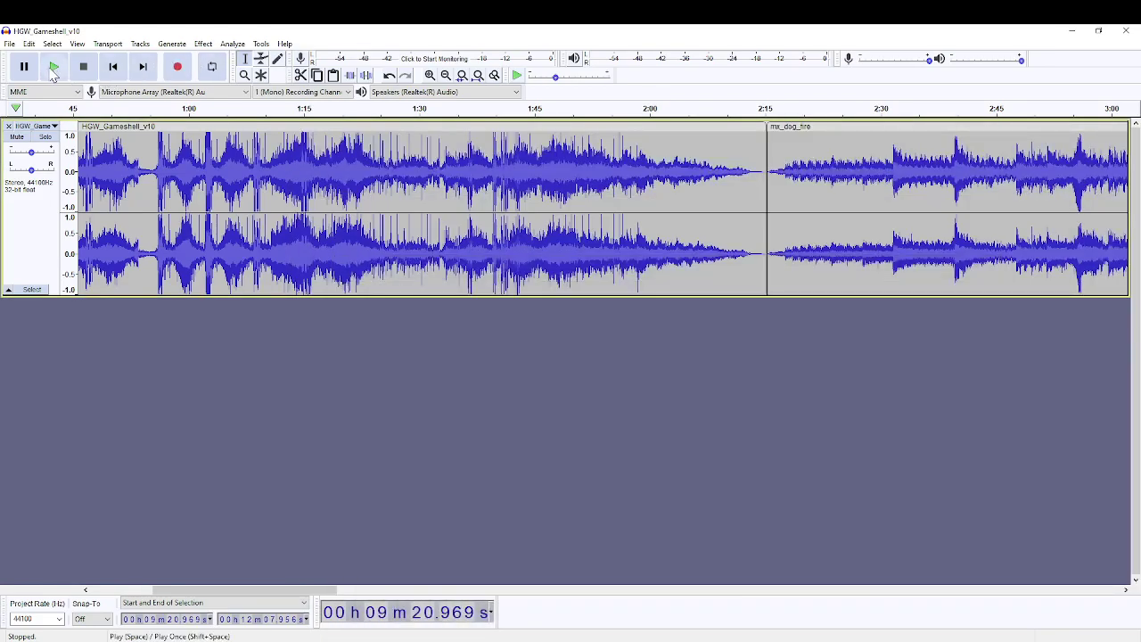